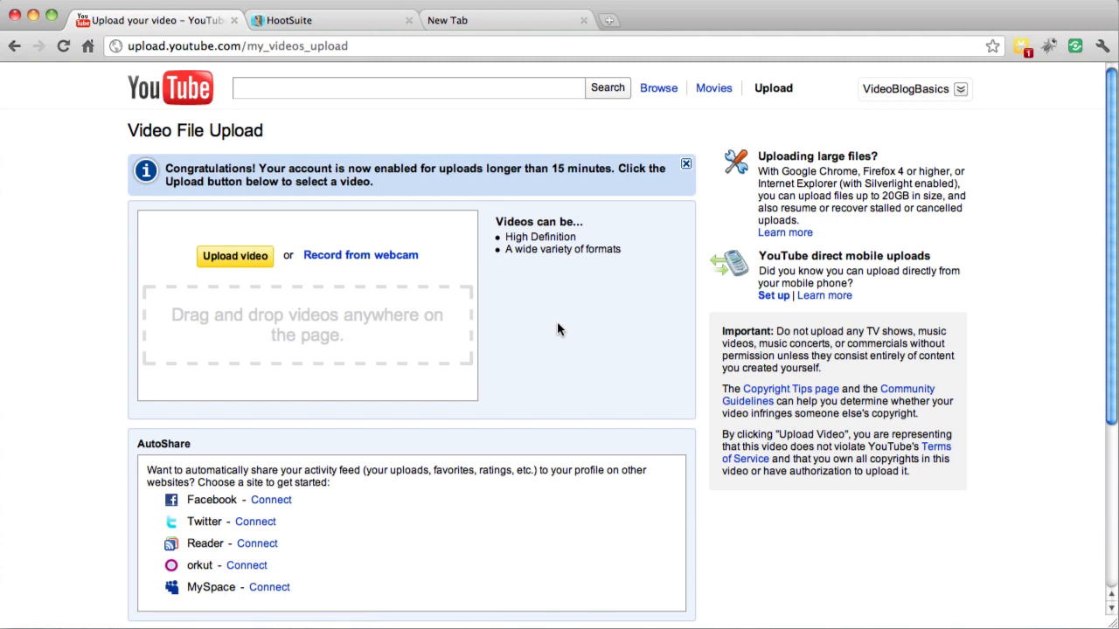
Upload the video VBB_Intro_009.mov from the VBB_010 folder inside PodCast > VBB on the Video drive
left_click(208, 264)
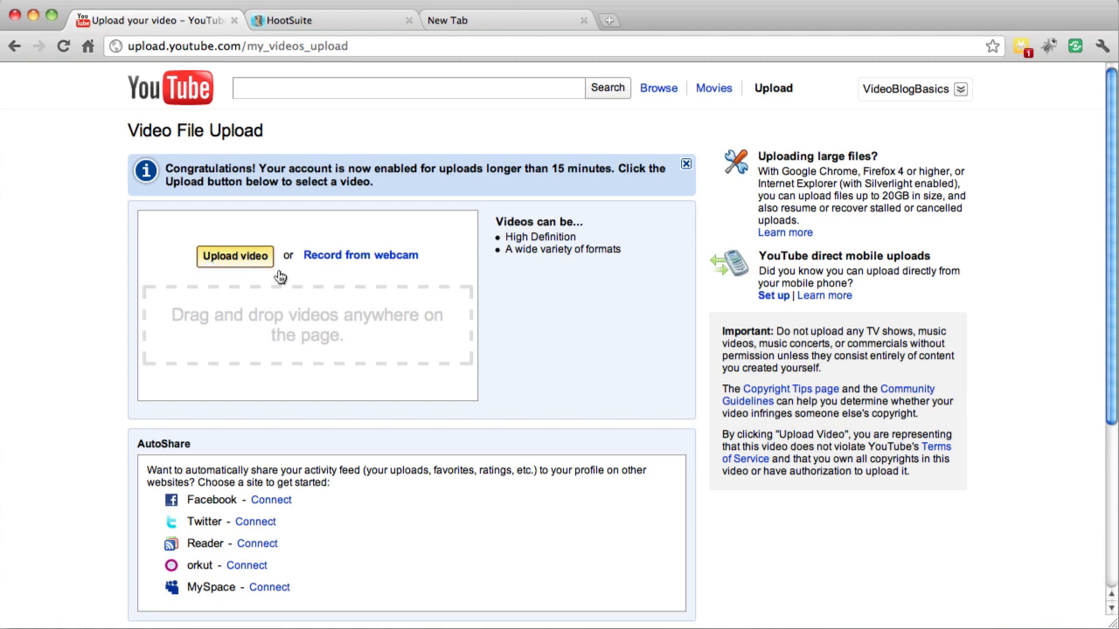
left_click(404, 81)
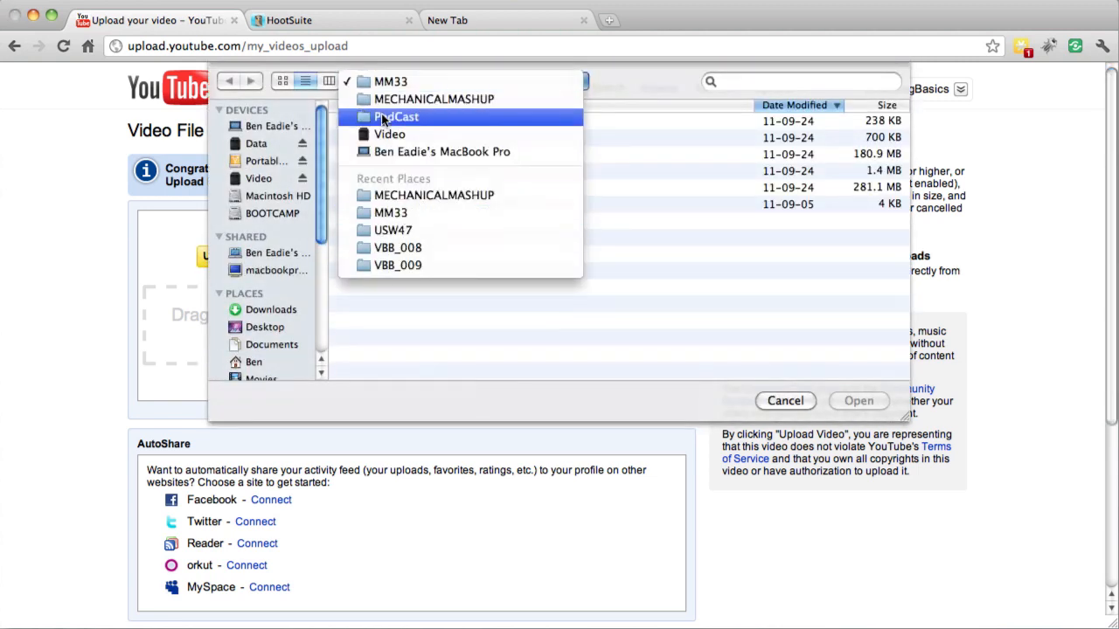
left_click(384, 136)
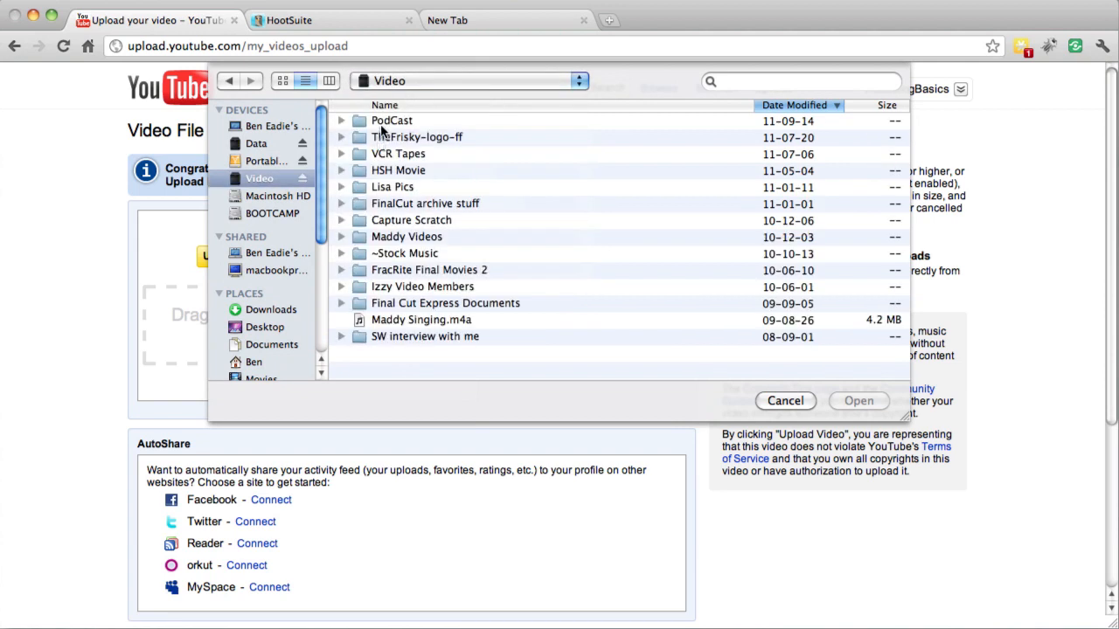
double_click(381, 124)
double_click(379, 124)
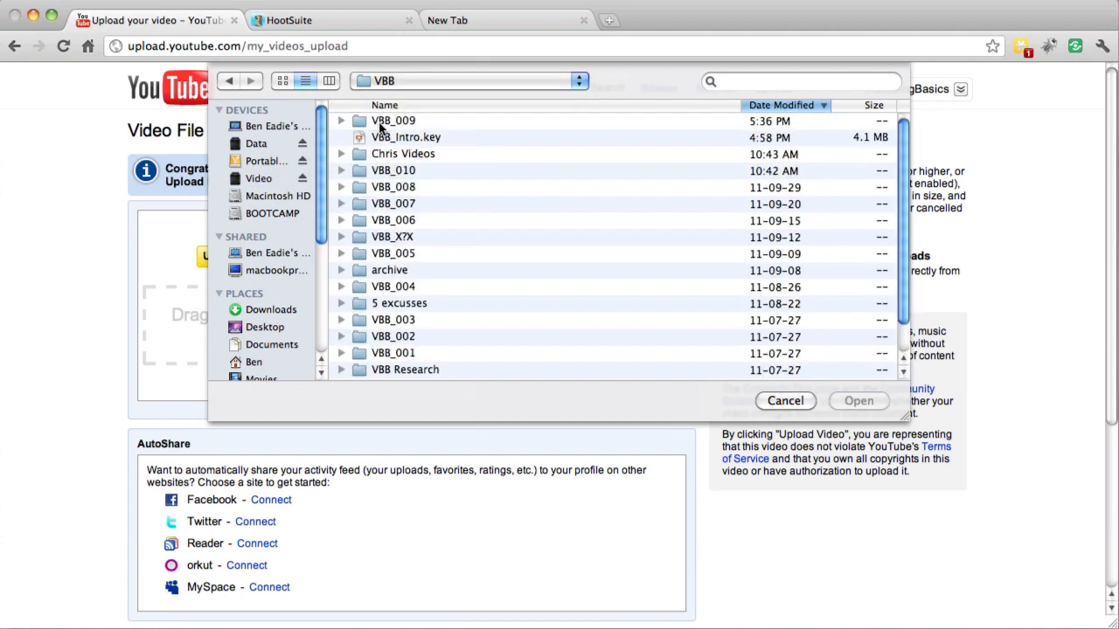
double_click(387, 171)
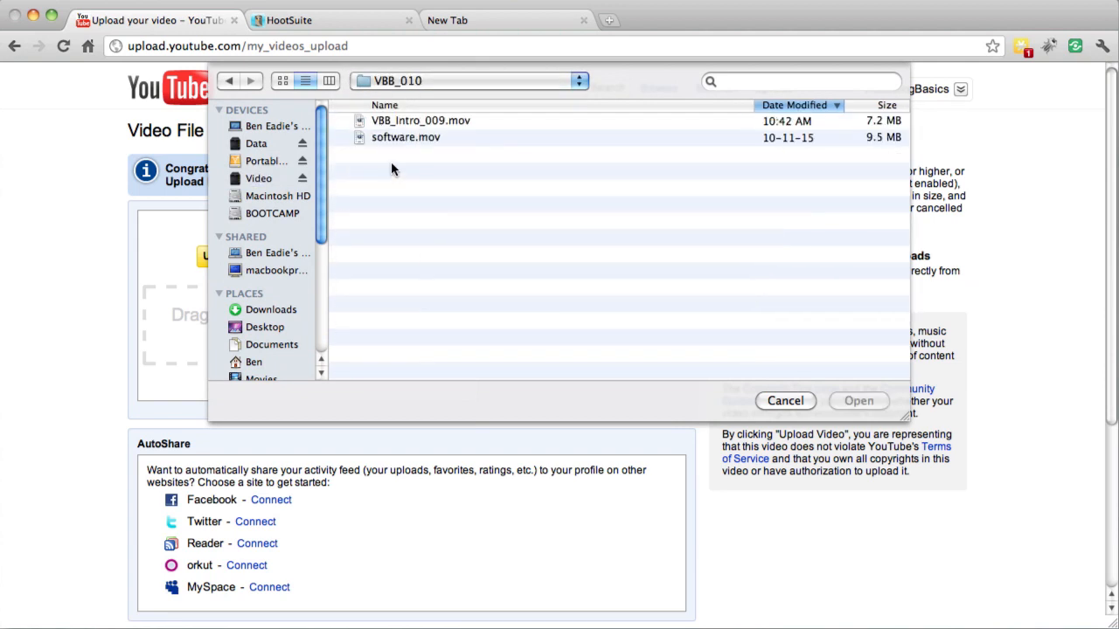
left_click(449, 117)
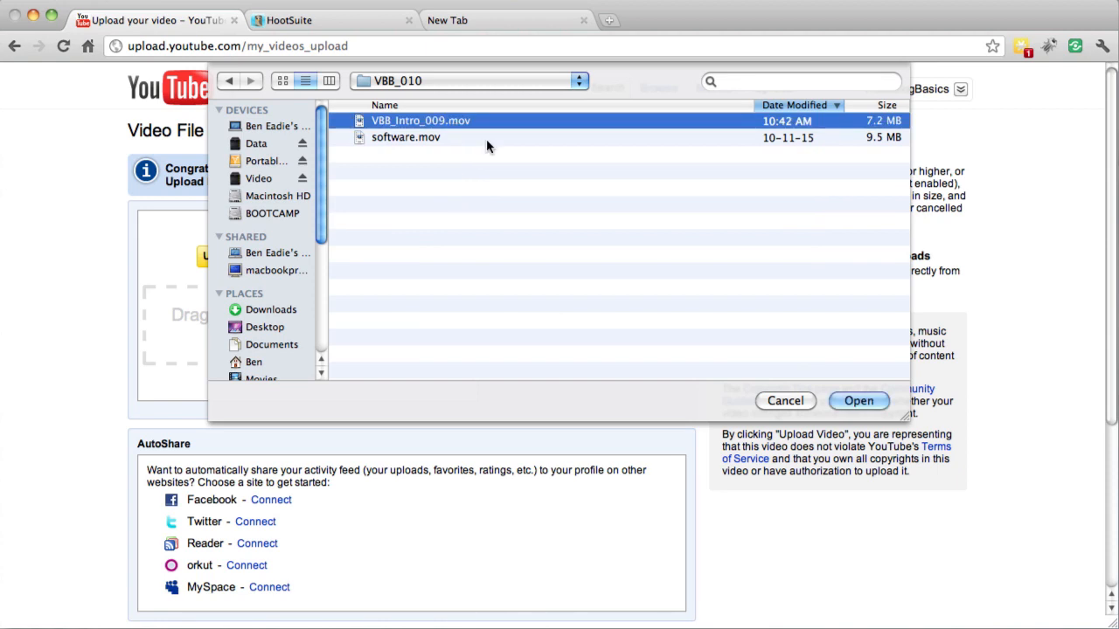
left_click(858, 401)
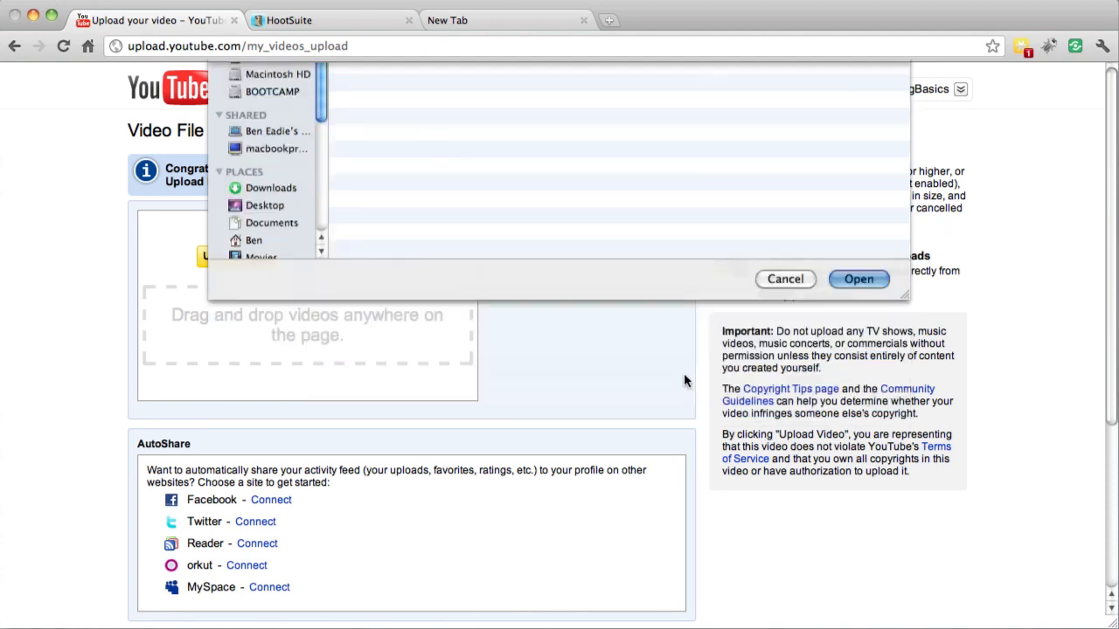
Set the privacy of the VBB_Intro_009.mov upload to Private
scroll(262, 413, "down", 8)
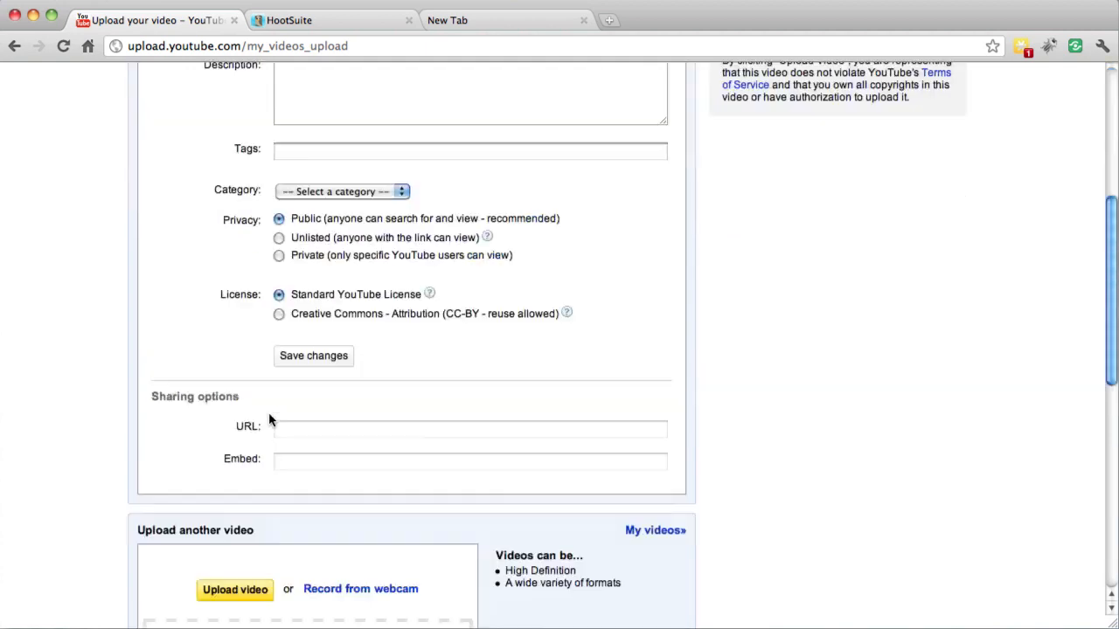
scroll(262, 350, "up", 3)
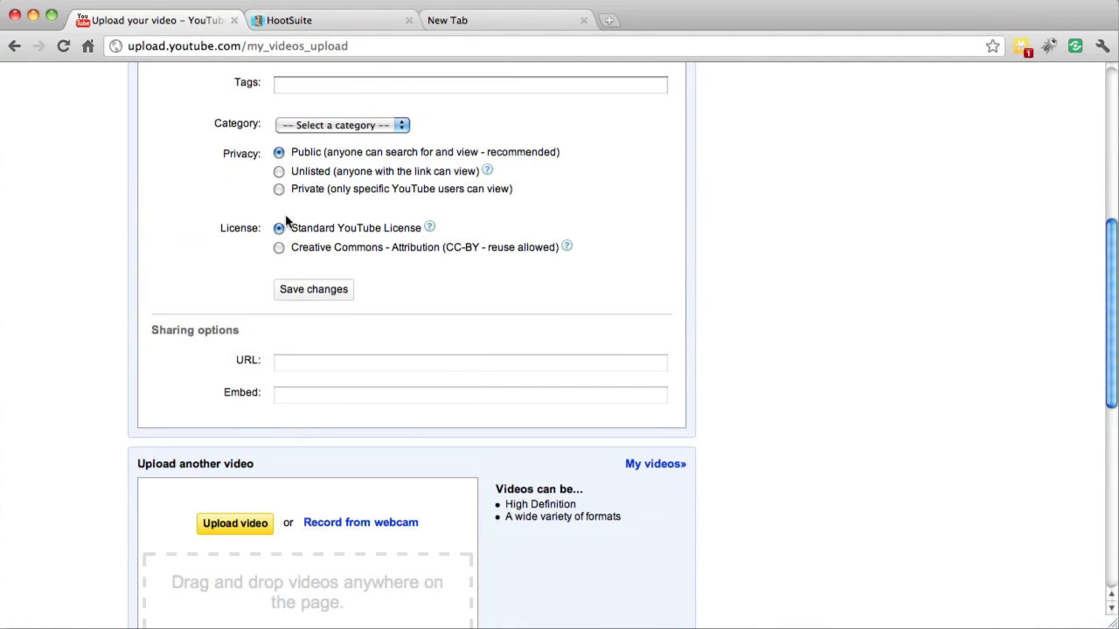
left_click(279, 190)
Upload software.mov from the VBB_010 folder as another video
scroll(262, 289, "down", 6)
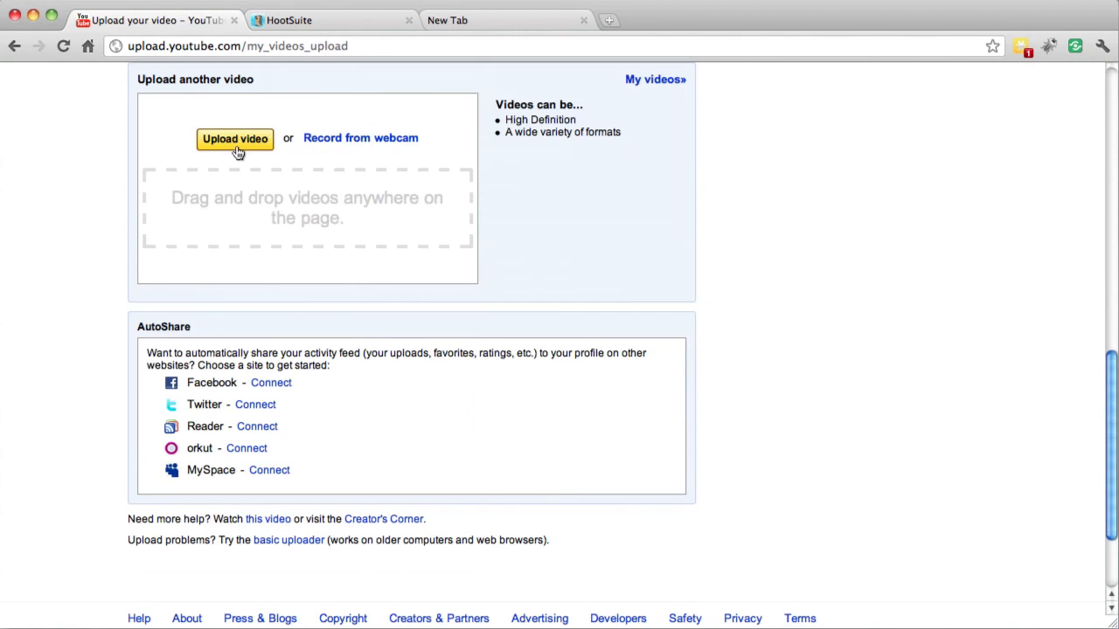
left_click(236, 140)
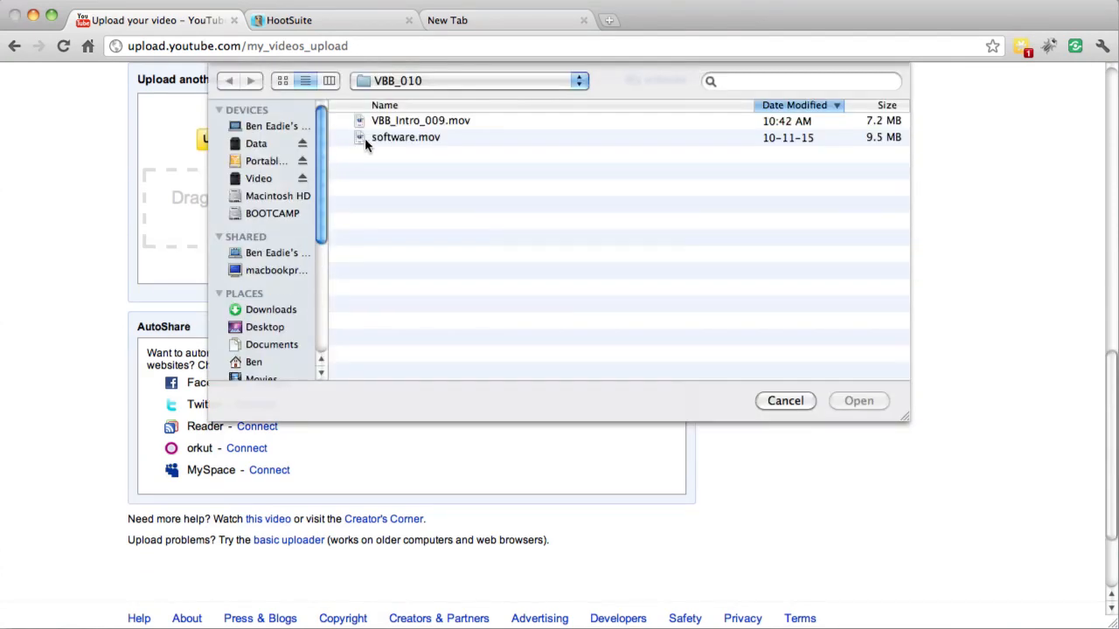
left_click(365, 139)
left_click(857, 401)
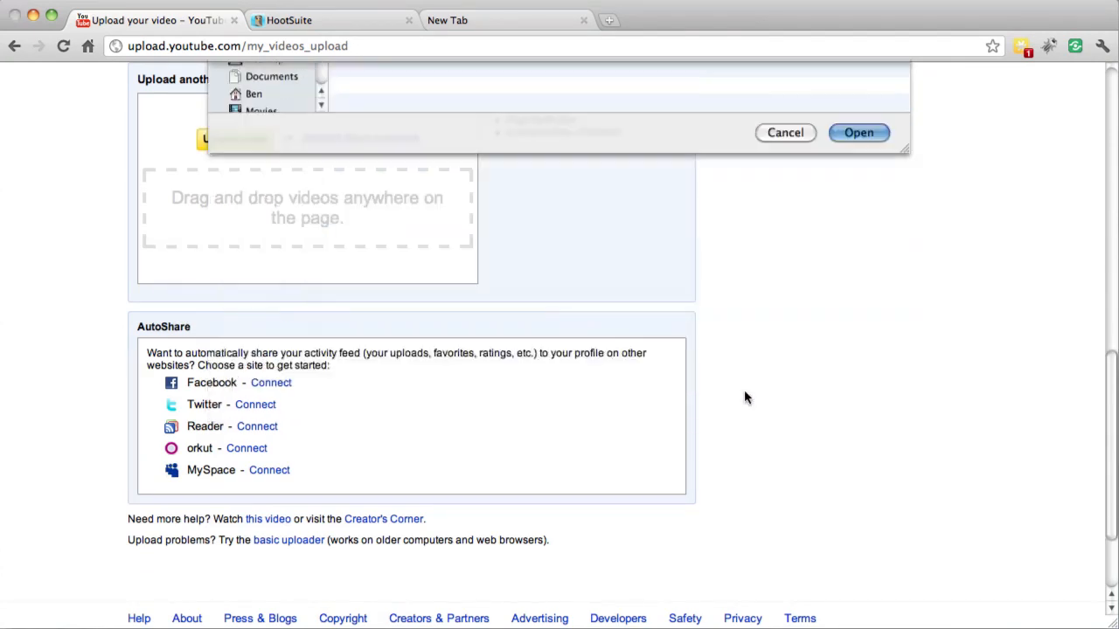
Set the privacy of the software.mov upload to Private and save the changes
scroll(376, 433, "down", 2)
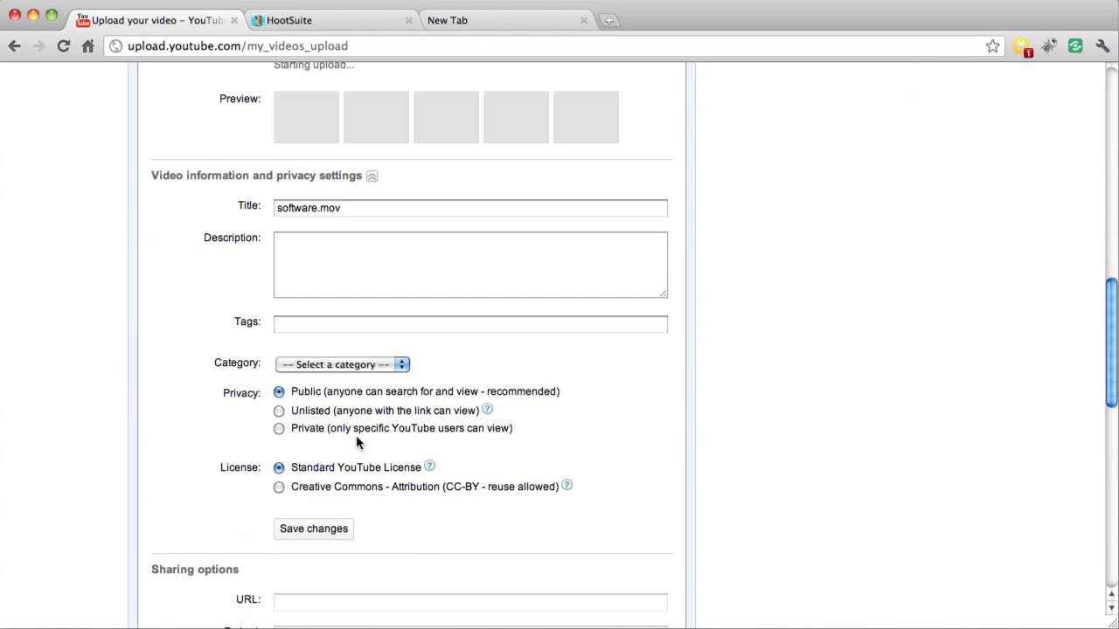
left_click(279, 429)
scroll(278, 436, "down", 8)
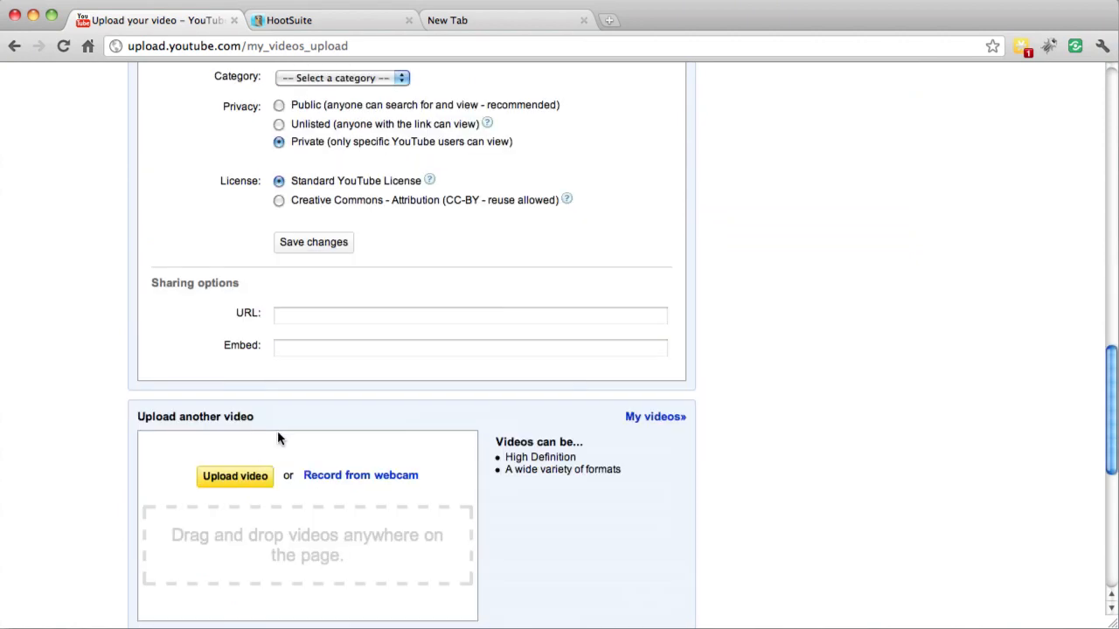
left_click(303, 250)
Check the processing of VBB_Intro_009.mov, and open the Video Editor from the account's uploaded videos page
scroll(312, 270, "up", 7)
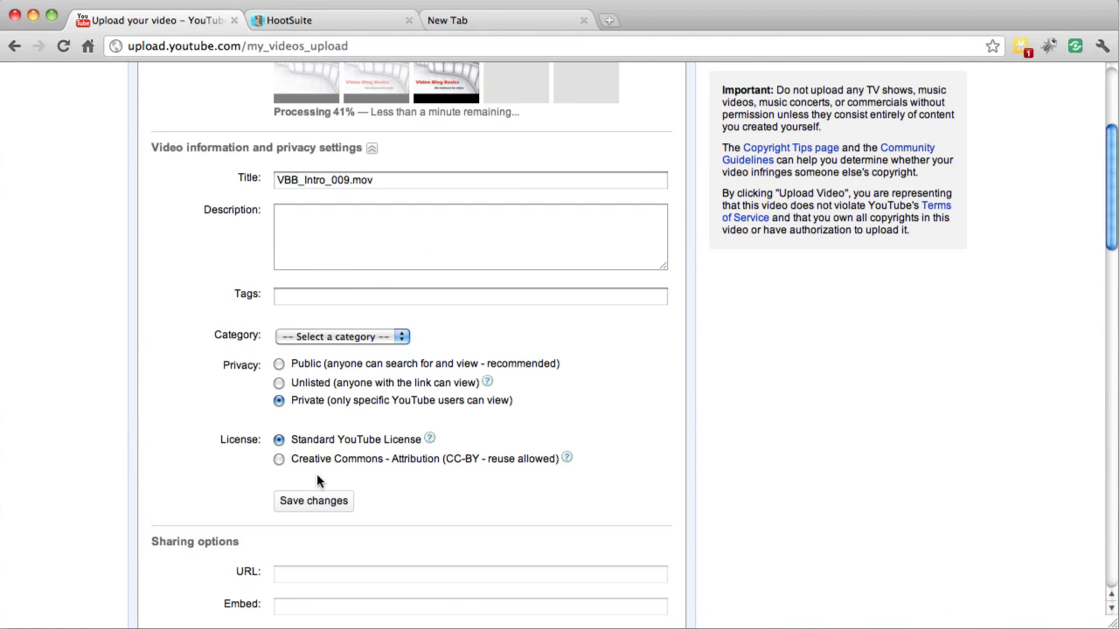
scroll(720, 430, "up", 2)
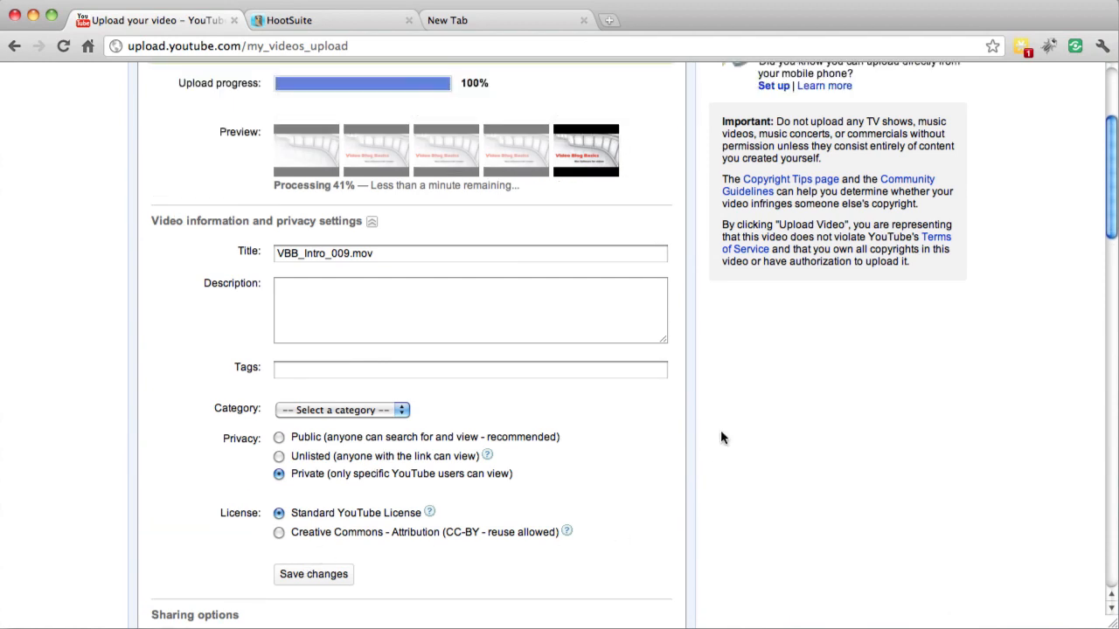
scroll(722, 430, "up", 5)
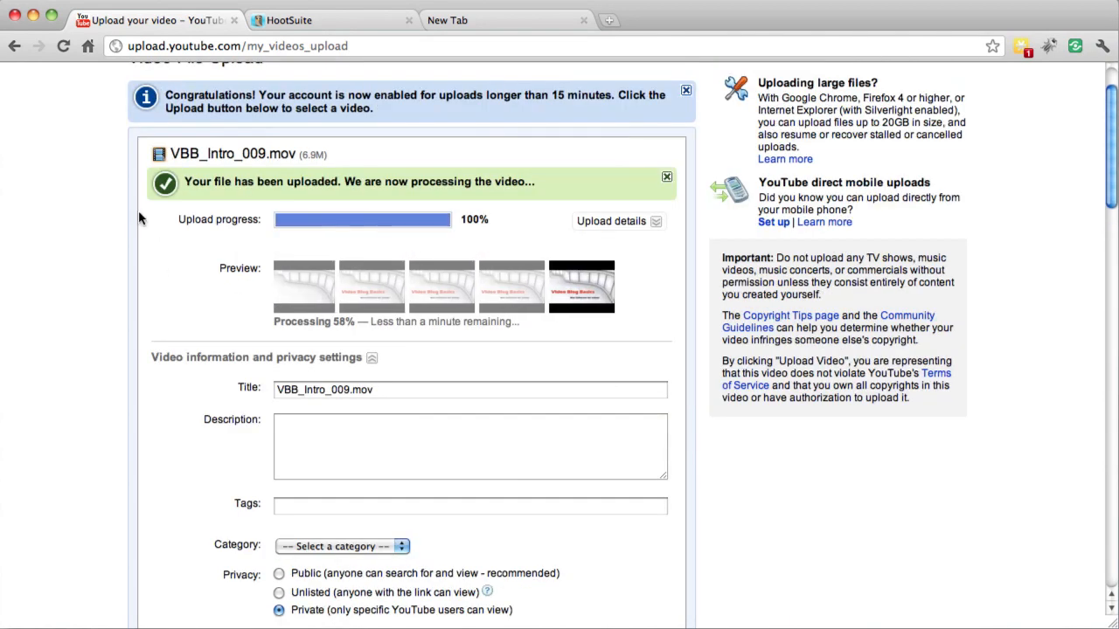
scroll(456, 193, "down", 12)
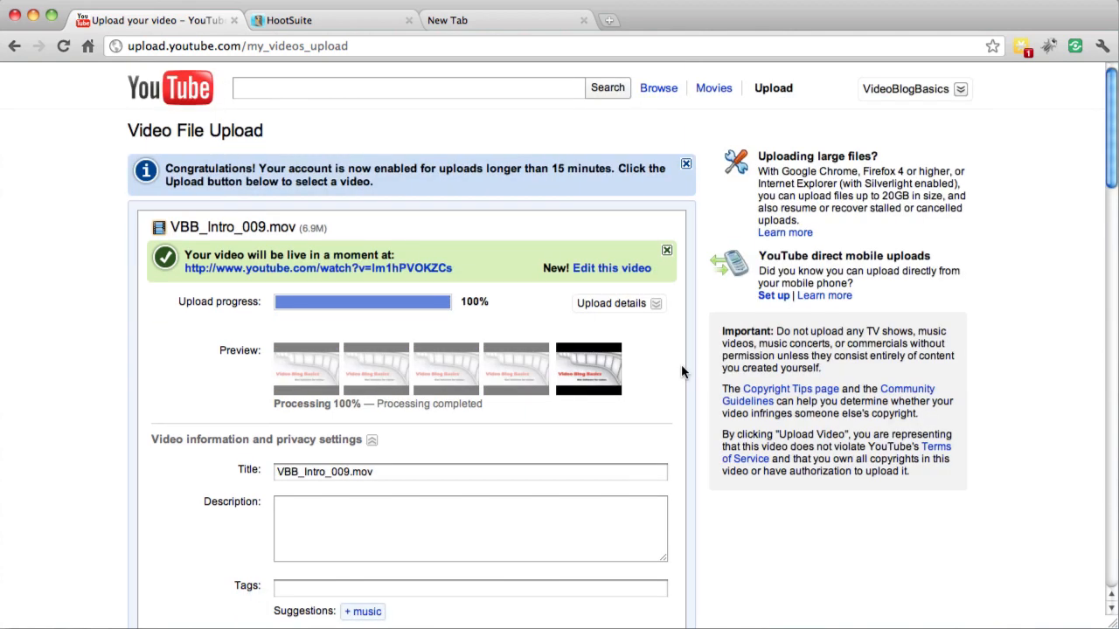
scroll(647, 347, "down", 15)
scroll(636, 353, "up", 15)
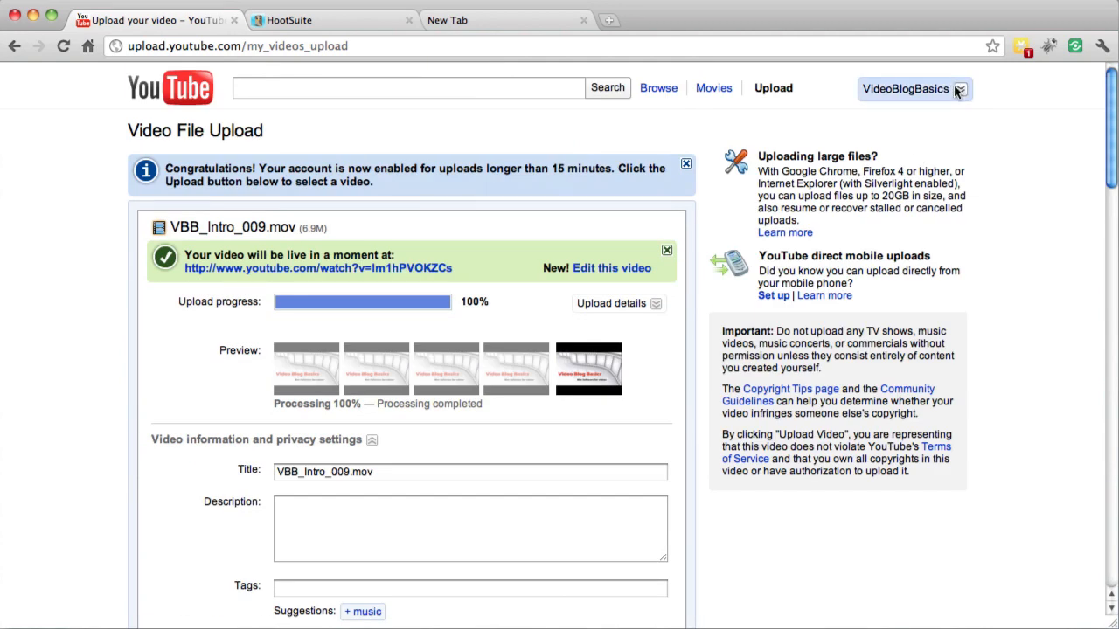
left_click(957, 85)
left_click(881, 163)
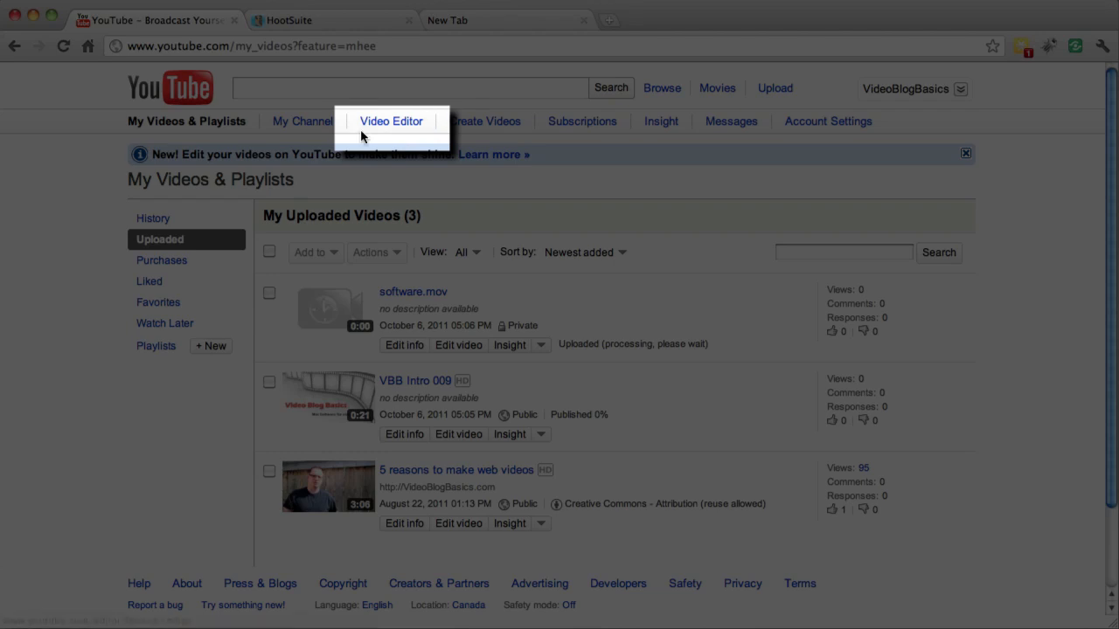
left_click(370, 124)
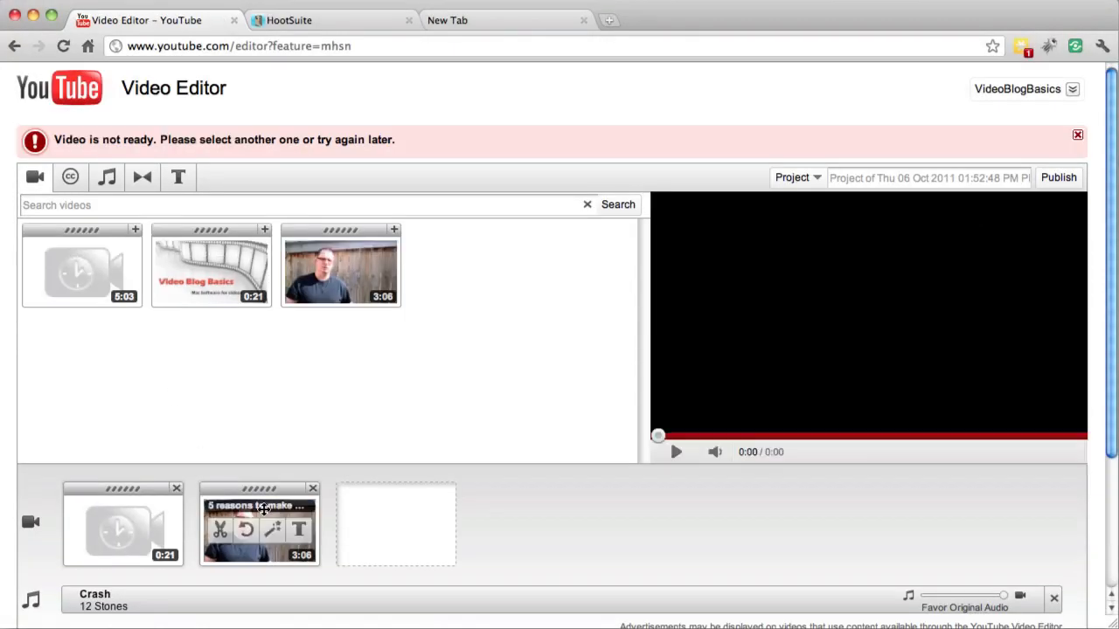
Empty the project timeline by removing both existing clips and the Crash music track
left_click(313, 488)
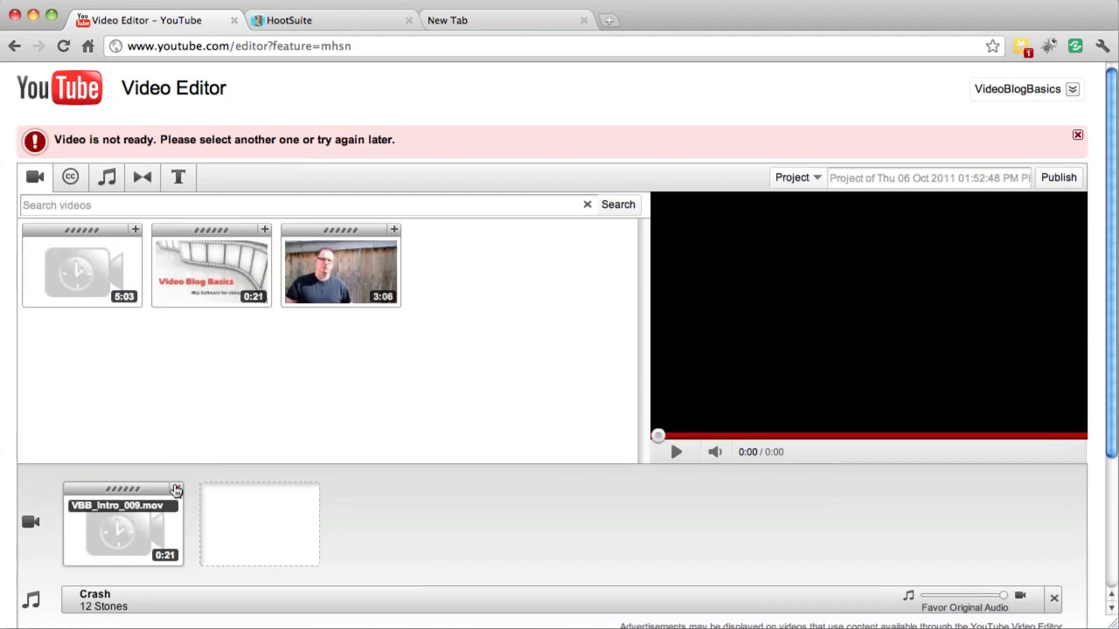
left_click(177, 487)
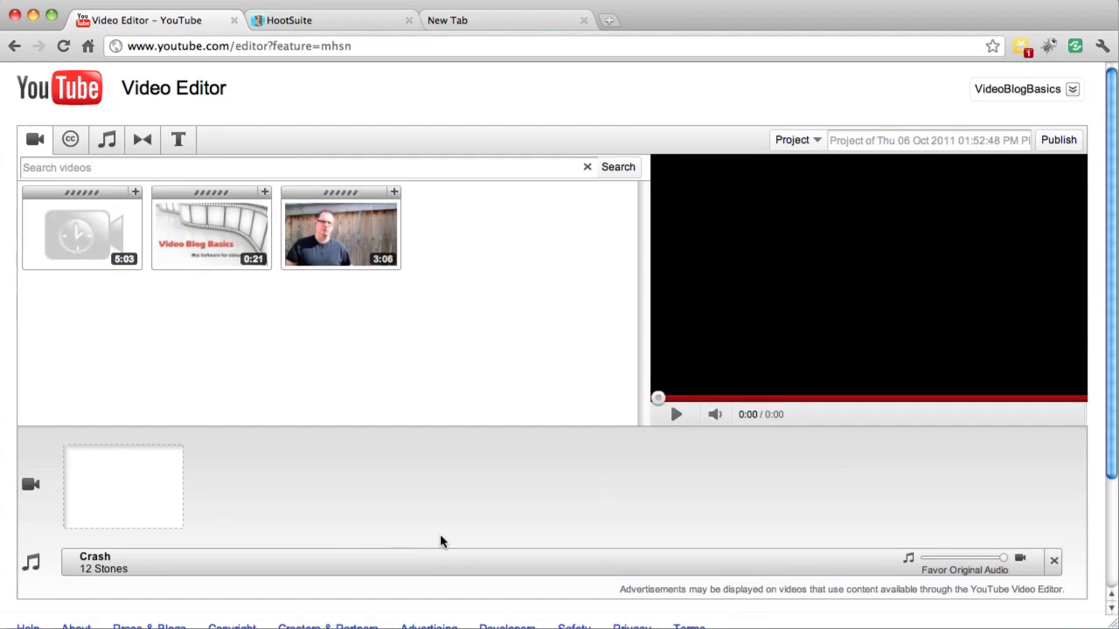
left_click(1054, 562)
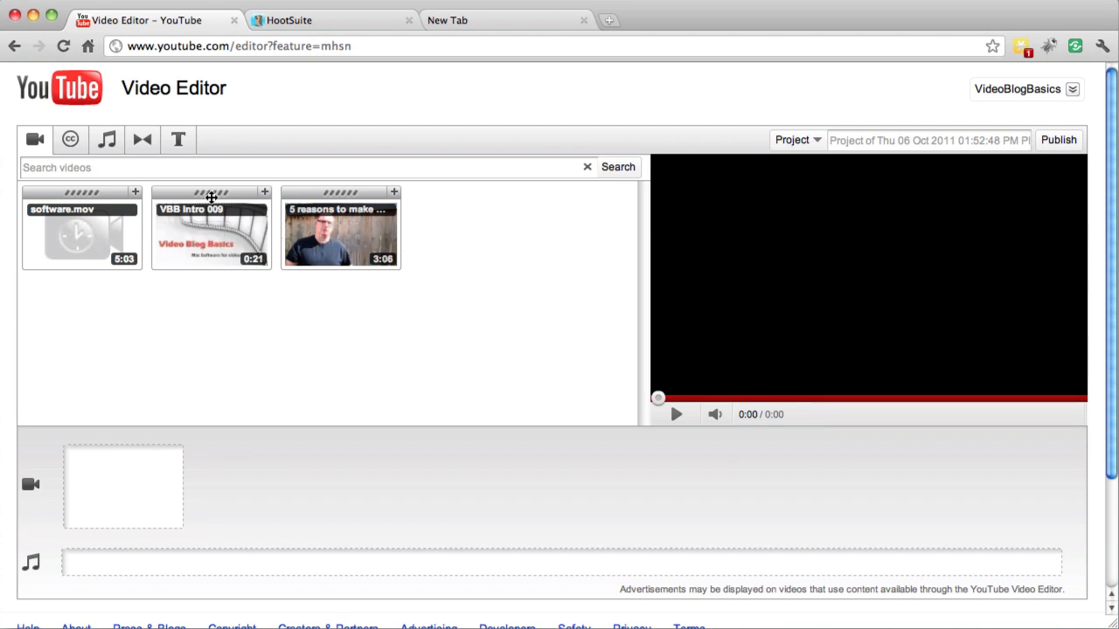
Add VBB Intro 009 as the first clip on the video timeline and software.mov right after it
left_click_drag(211, 194, 105, 486)
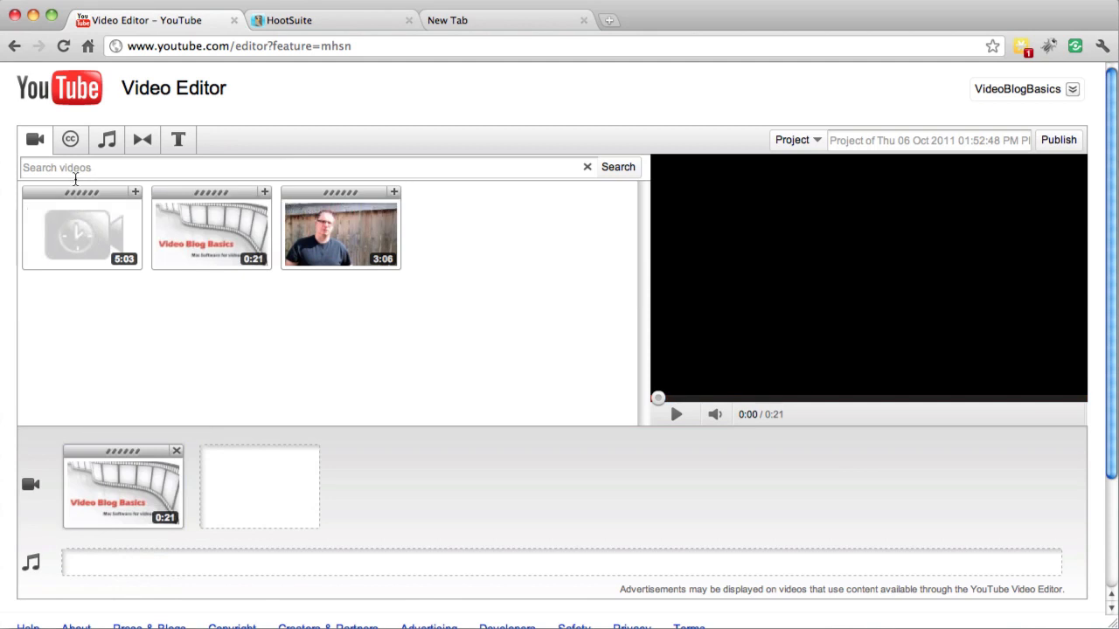
left_click_drag(75, 201, 246, 447)
left_click_drag(90, 194, 257, 473)
Trim the end of the VBB Intro 009 timeline clip to about 0:15.53, previewing the cut, and save the trim
mouse_move(156, 496)
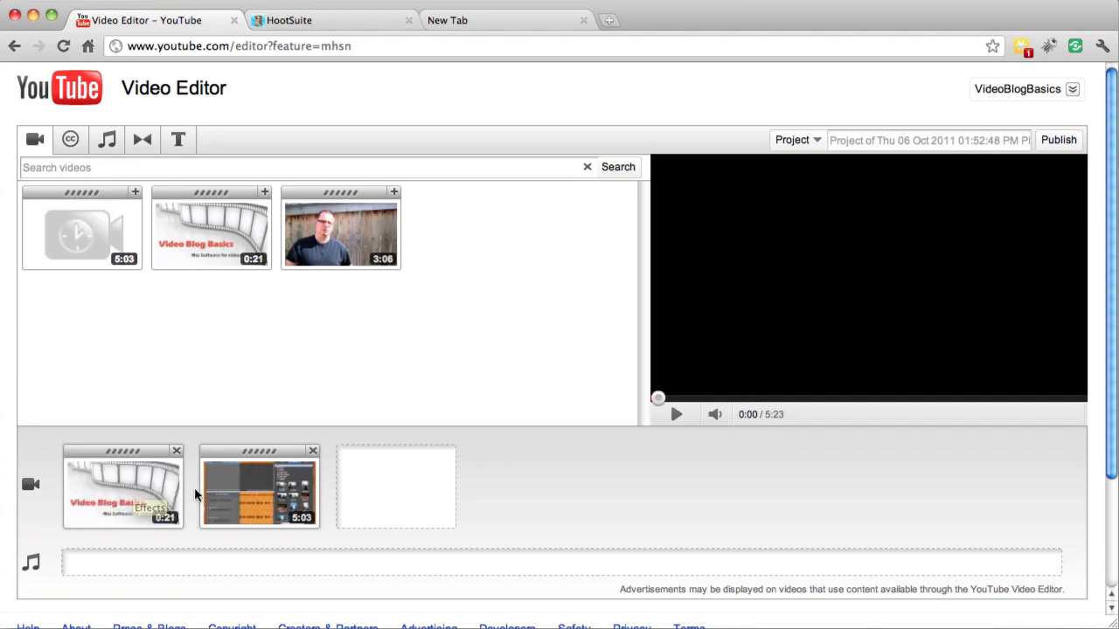
mouse_move(234, 504)
mouse_move(109, 502)
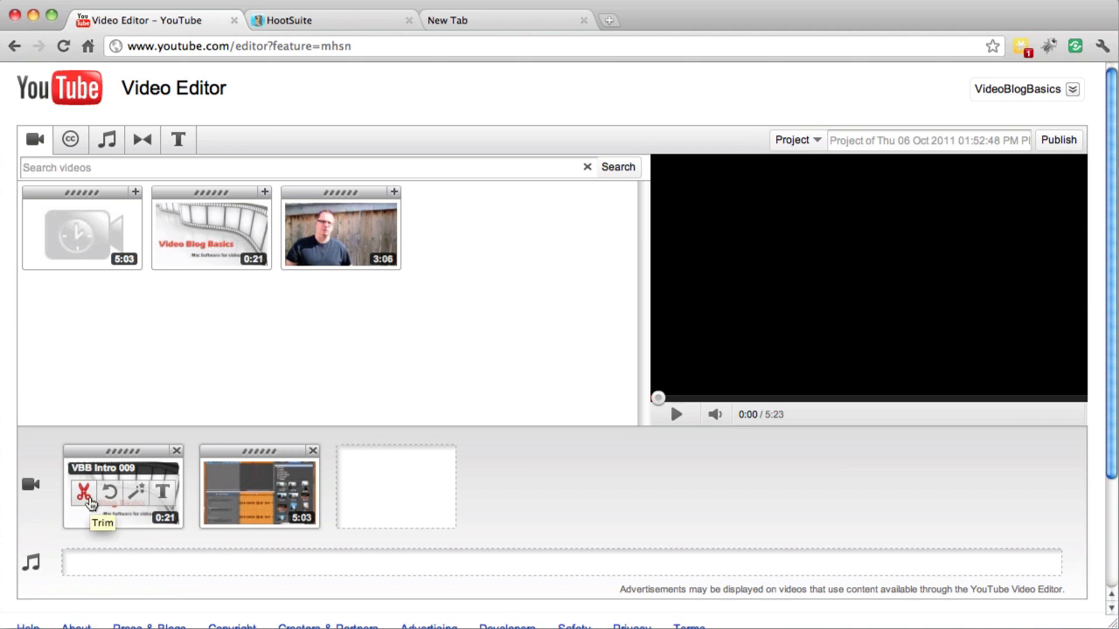
left_click(84, 494)
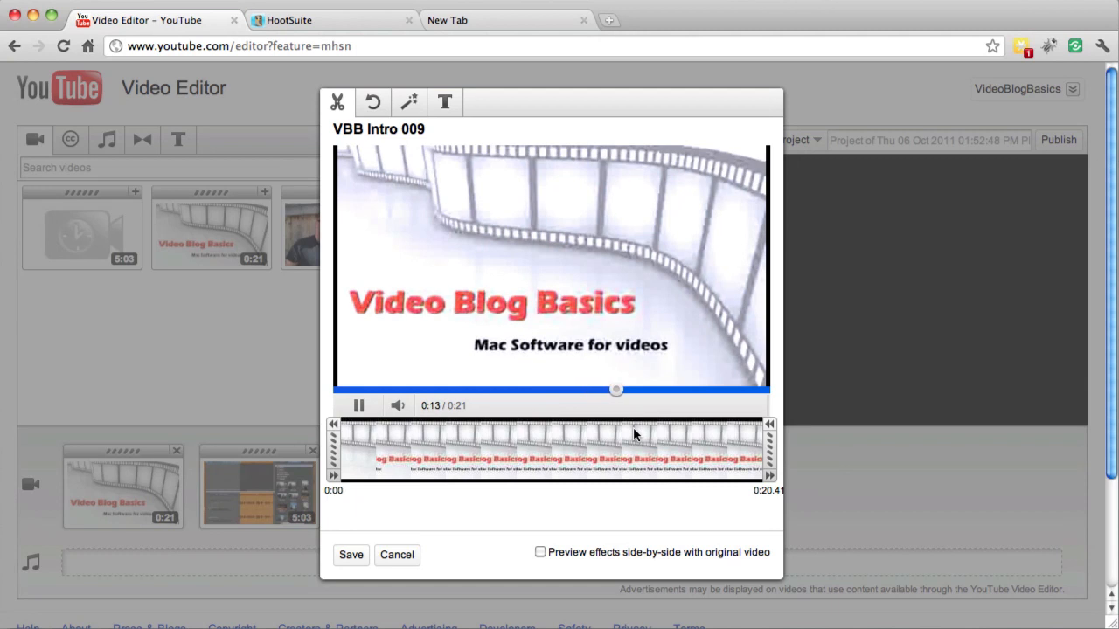
scroll(633, 428, "down", 4)
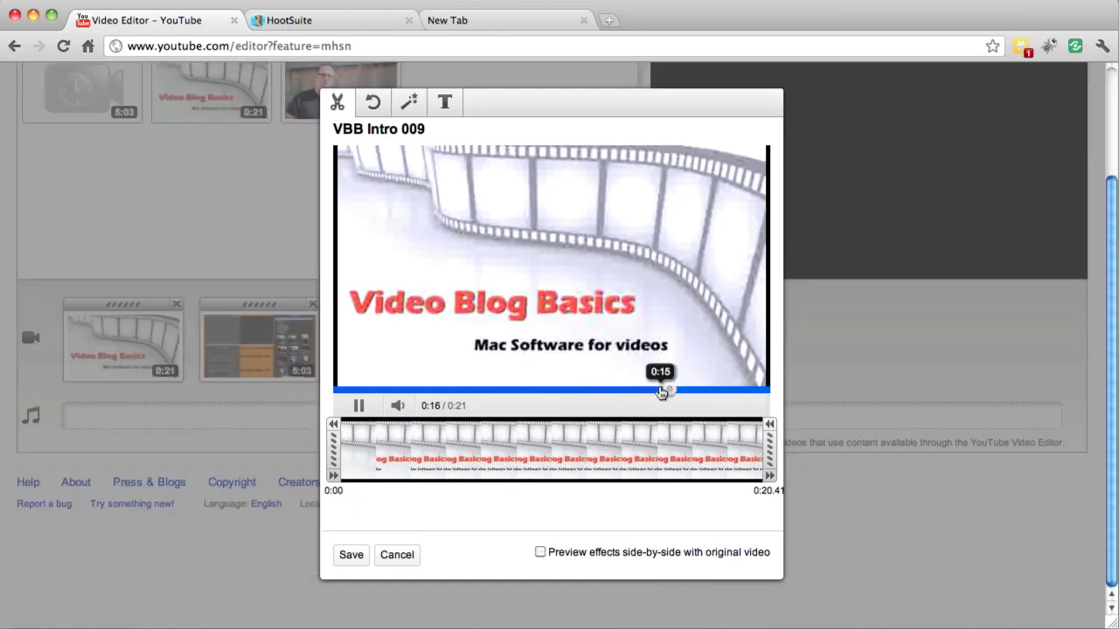
left_click(359, 407)
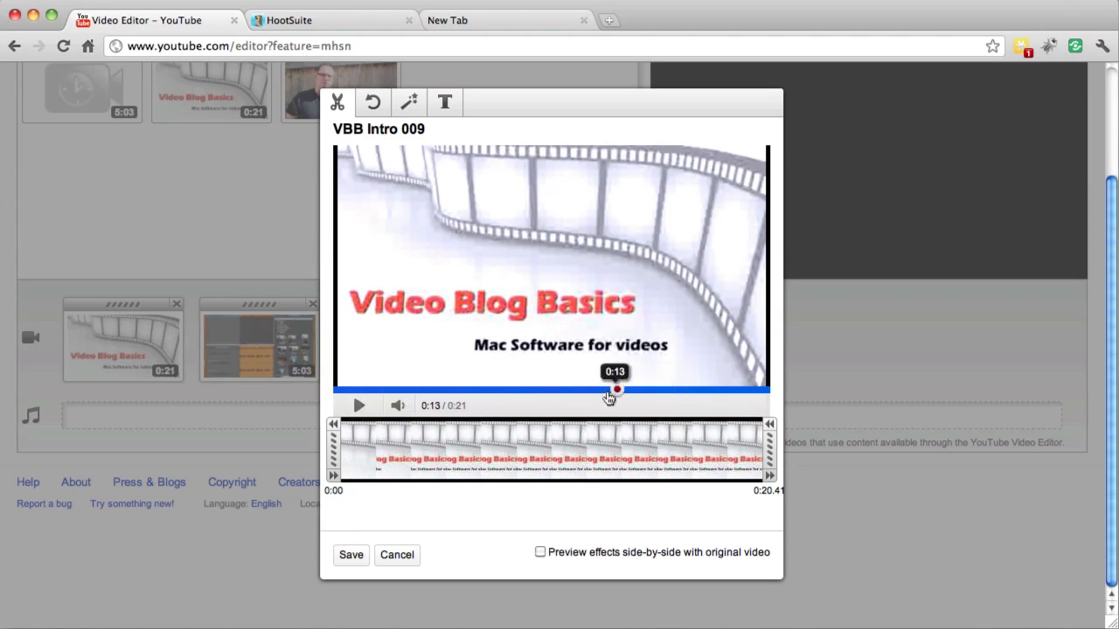
left_click(360, 407)
left_click_drag(770, 446, 672, 449)
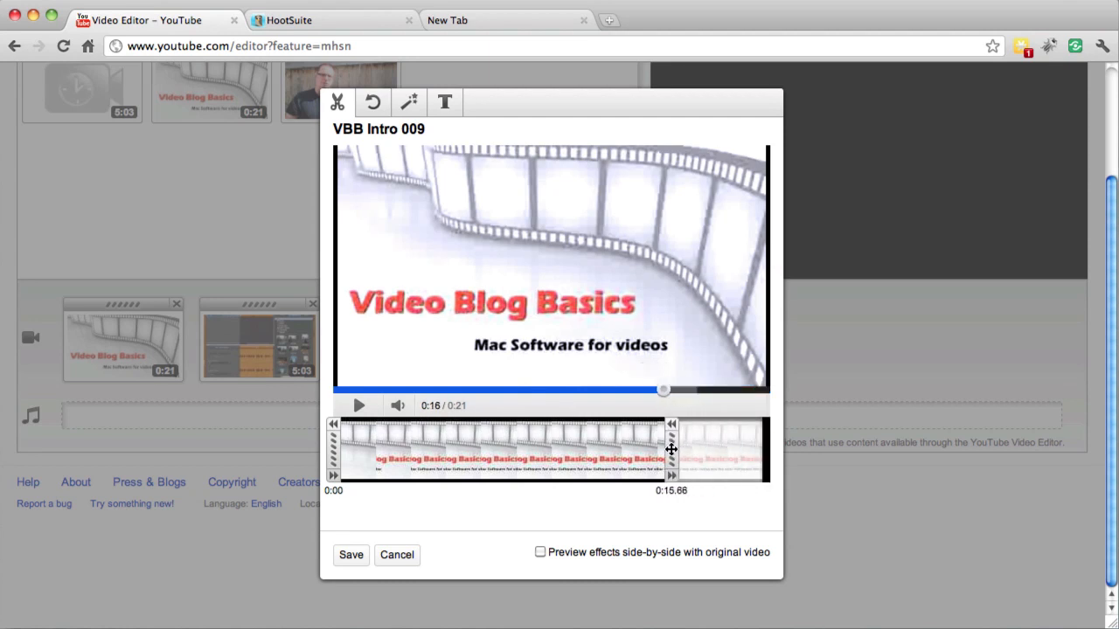
left_click(608, 389)
left_click(350, 409)
left_click_drag(670, 452, 667, 452)
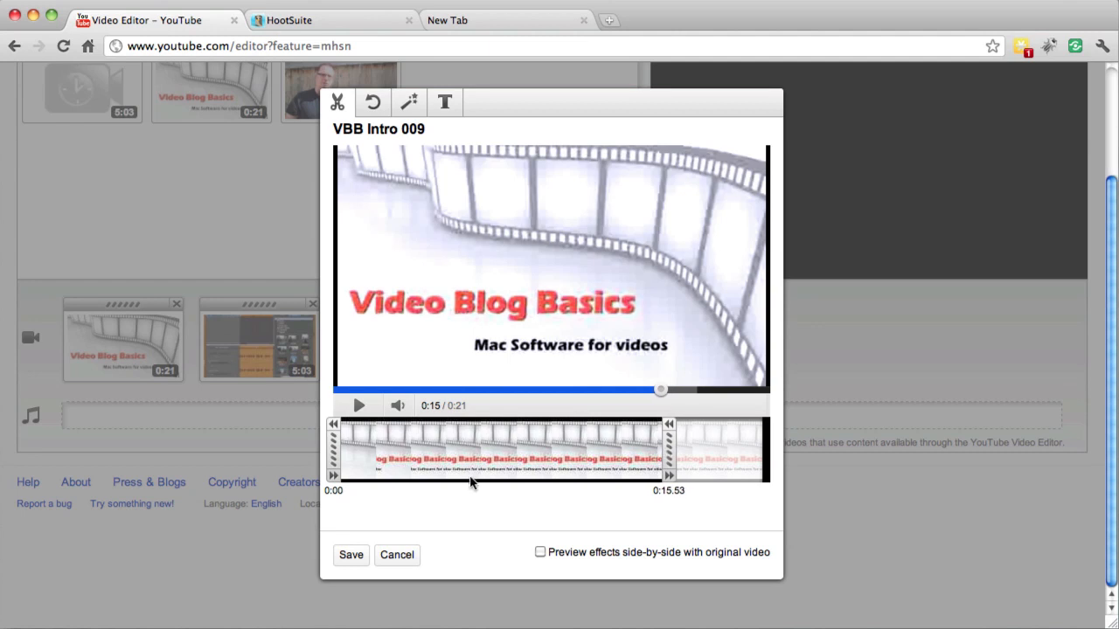
left_click(351, 556)
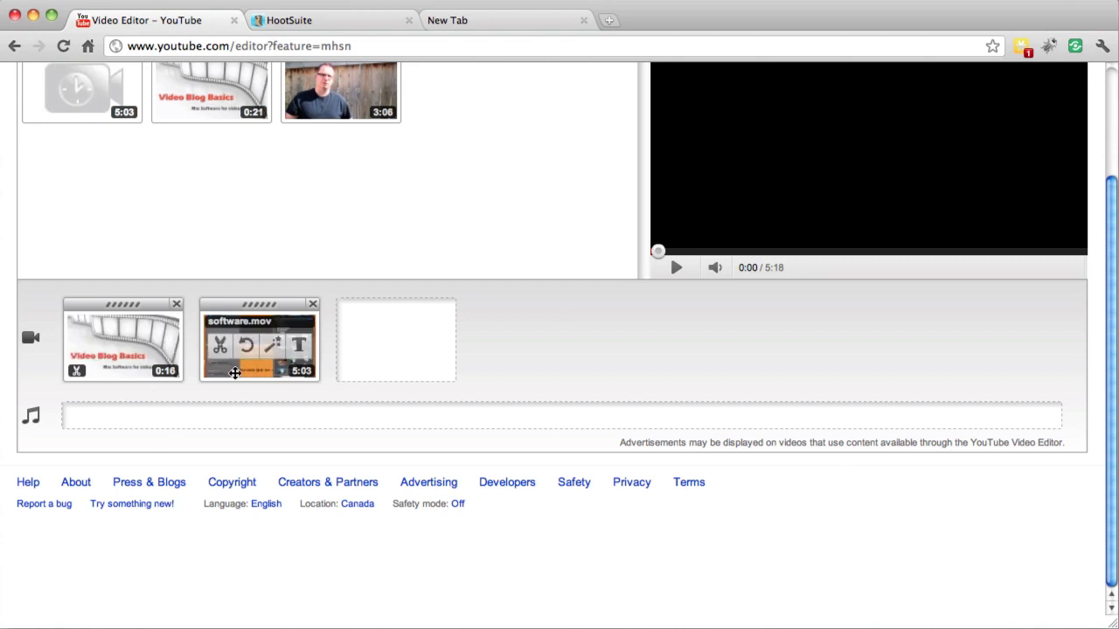
Add a Crossfade transition between the VBB Intro 009 and software.mov clips on the timeline
scroll(433, 434, "up", 3)
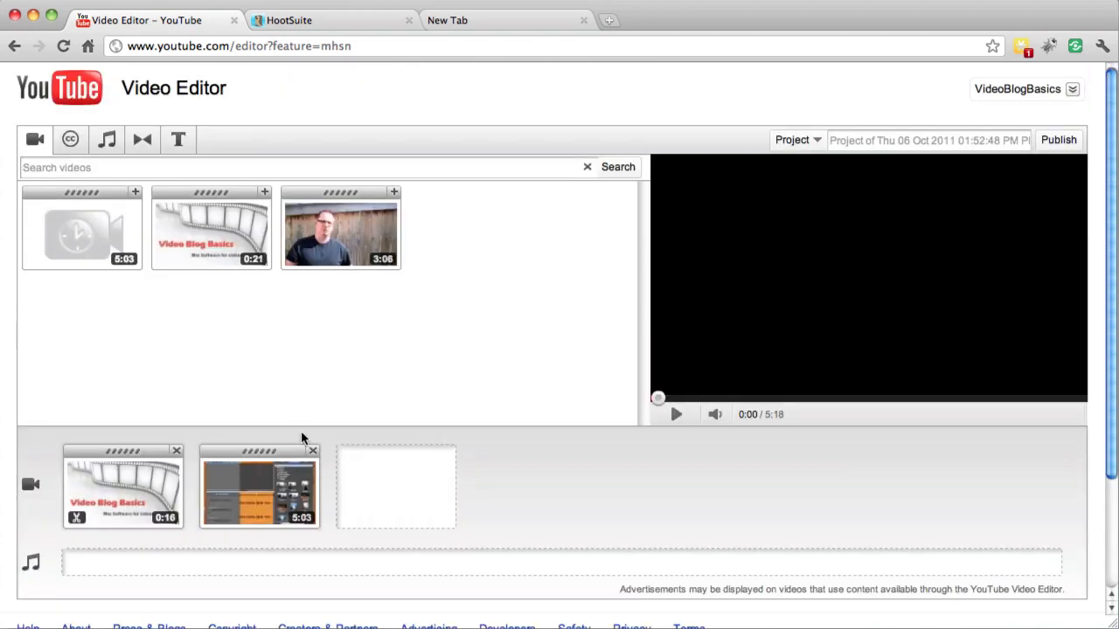
left_click(143, 140)
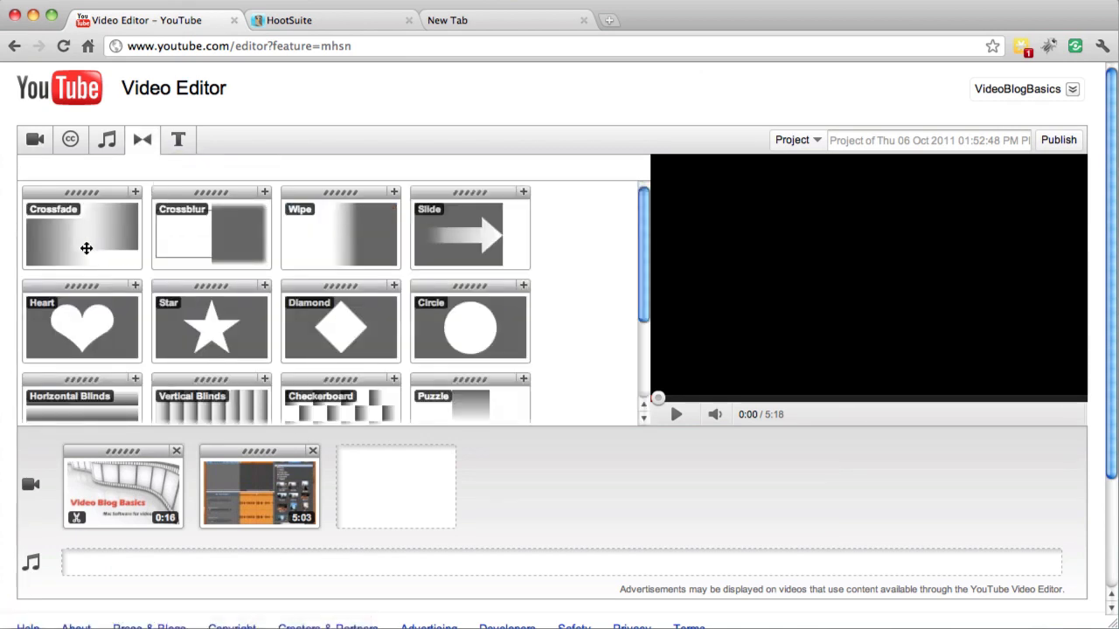
left_click_drag(87, 248, 188, 464)
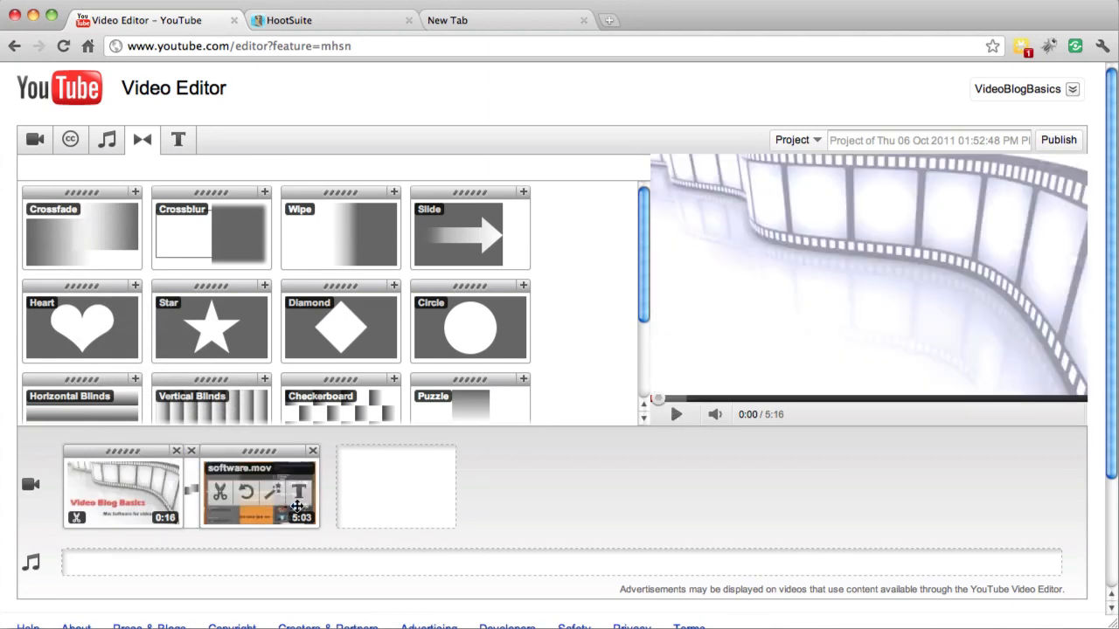
Preview the project through the Crossfade between the two clips and check the available title style and video library
mouse_move(147, 511)
mouse_move(241, 487)
left_click(674, 416)
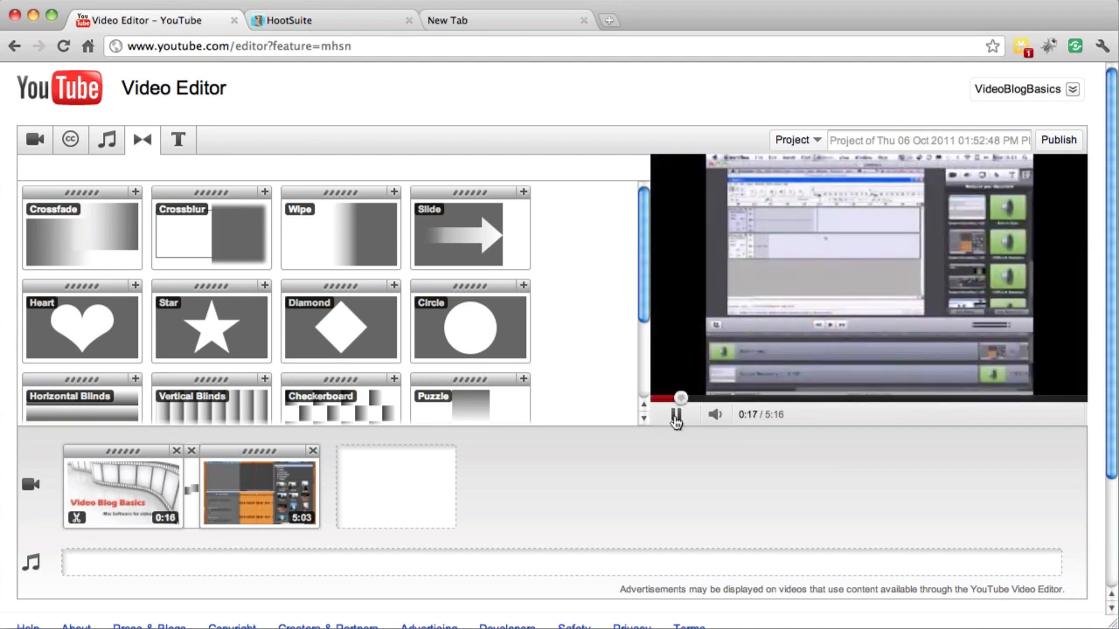
left_click(676, 416)
left_click(179, 148)
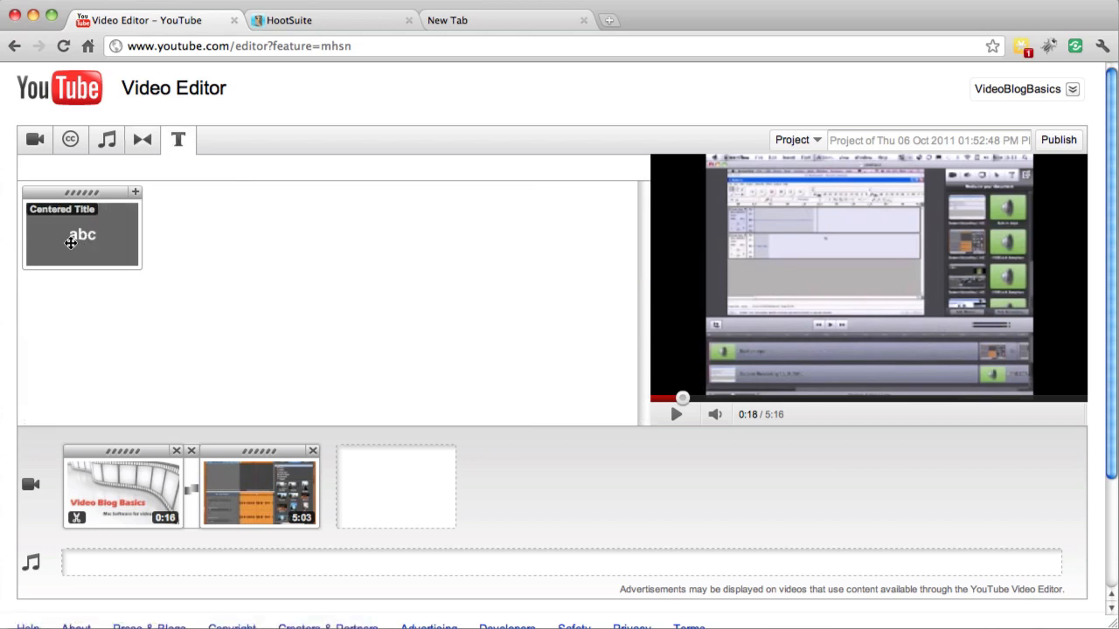
left_click(35, 145)
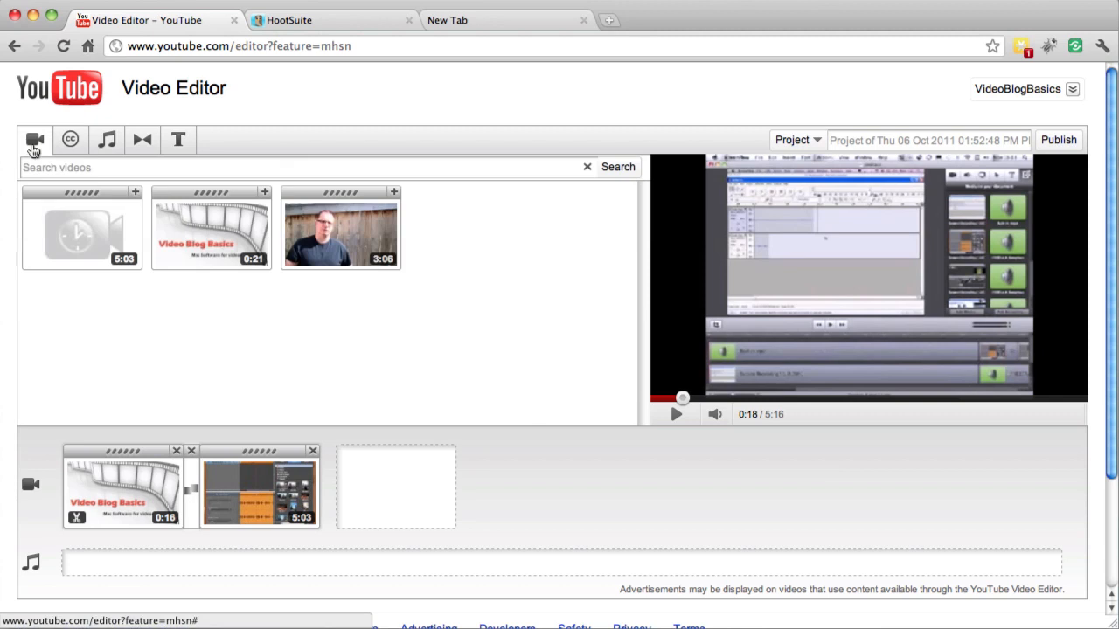
Add the 12 Stones song Fade Away as the project's music track and set its mix to Favor Original Audio
left_click(106, 145)
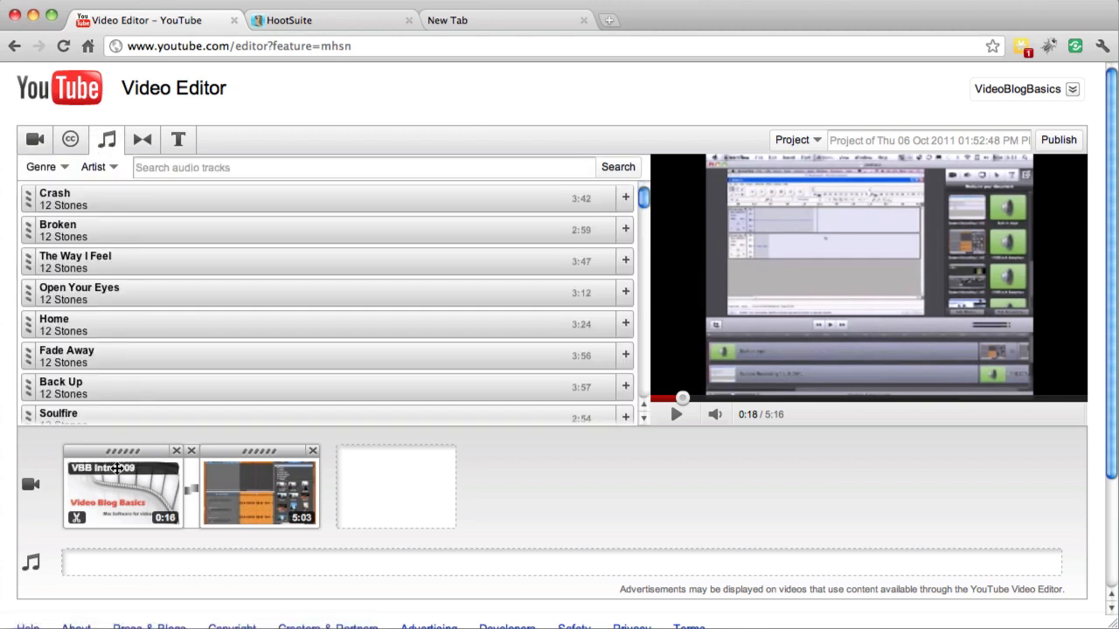
mouse_move(111, 508)
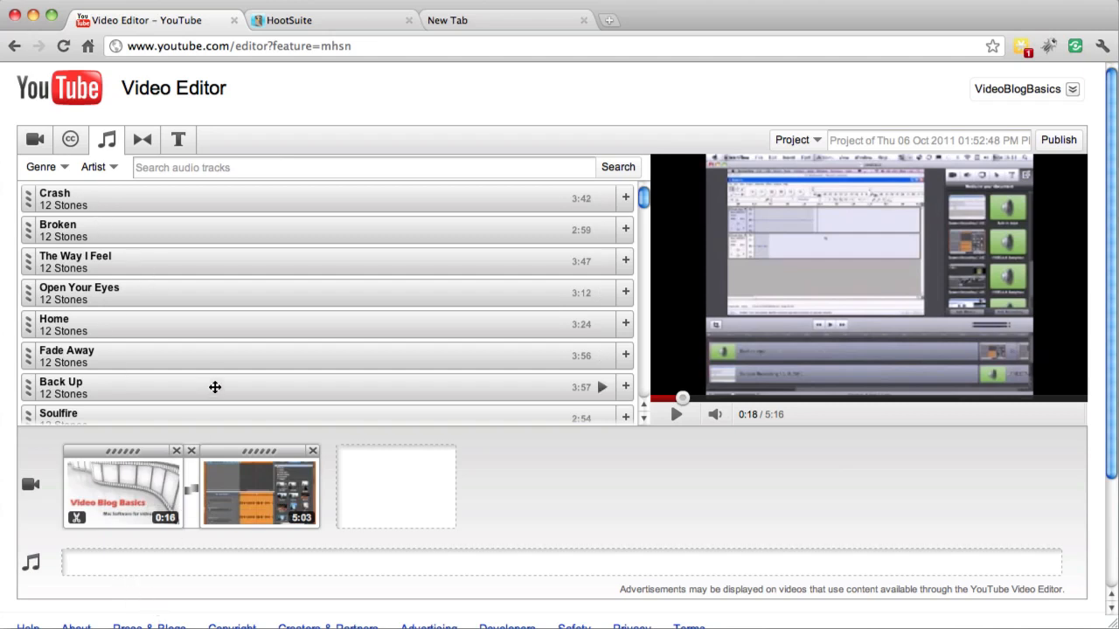
left_click_drag(250, 355, 161, 560)
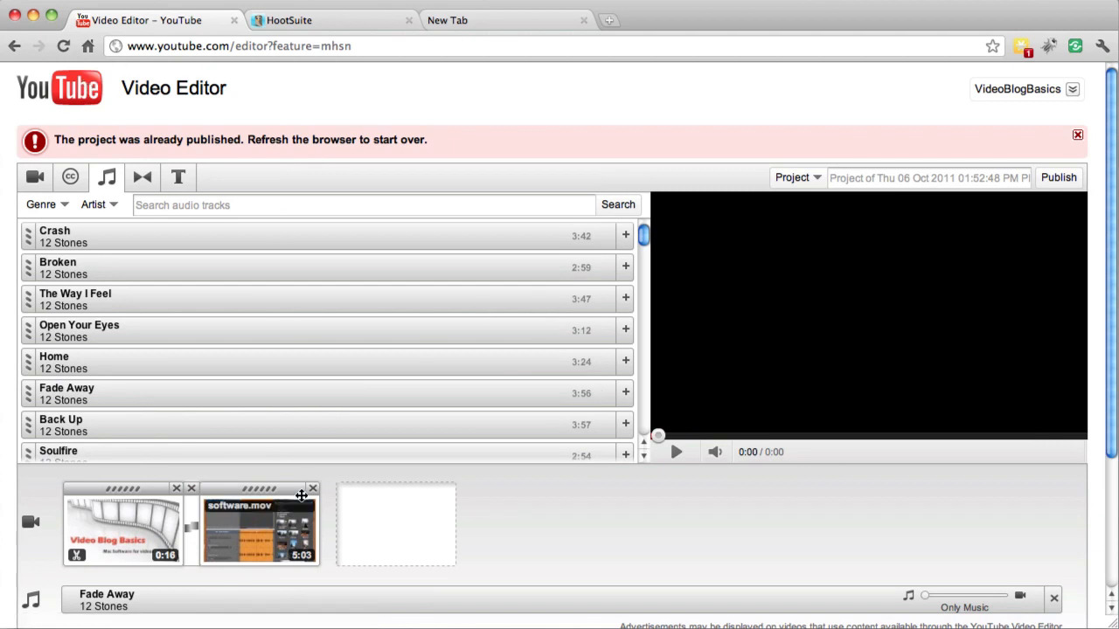
left_click(925, 600)
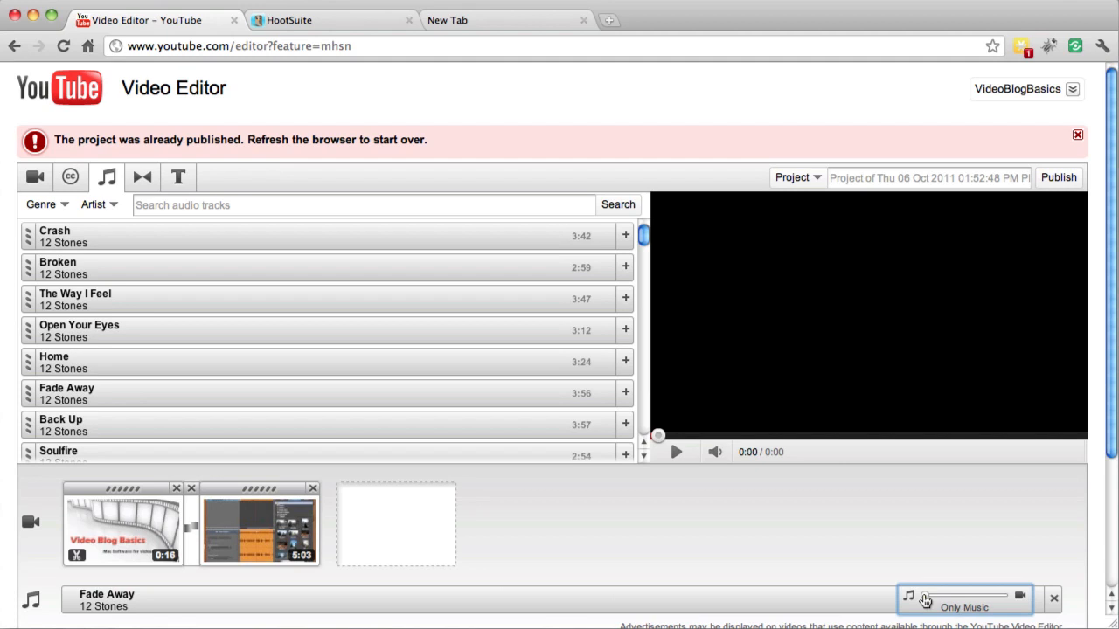
left_click_drag(928, 600, 1012, 599)
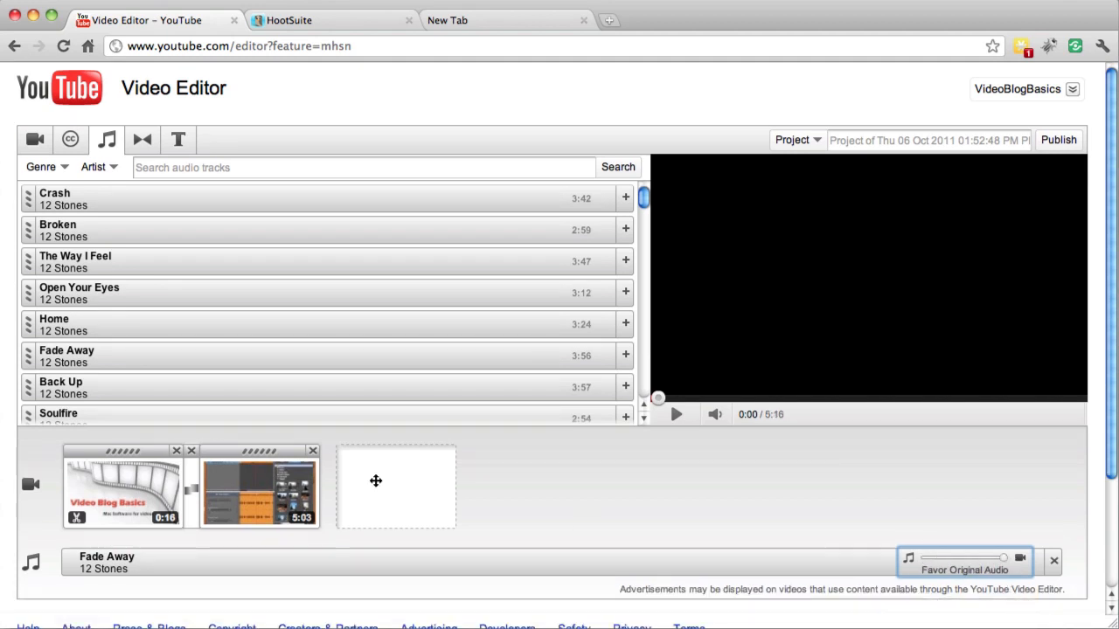
Preview the audio mix from about 0:44 and remove the Fade Away track from the project
left_click(716, 398)
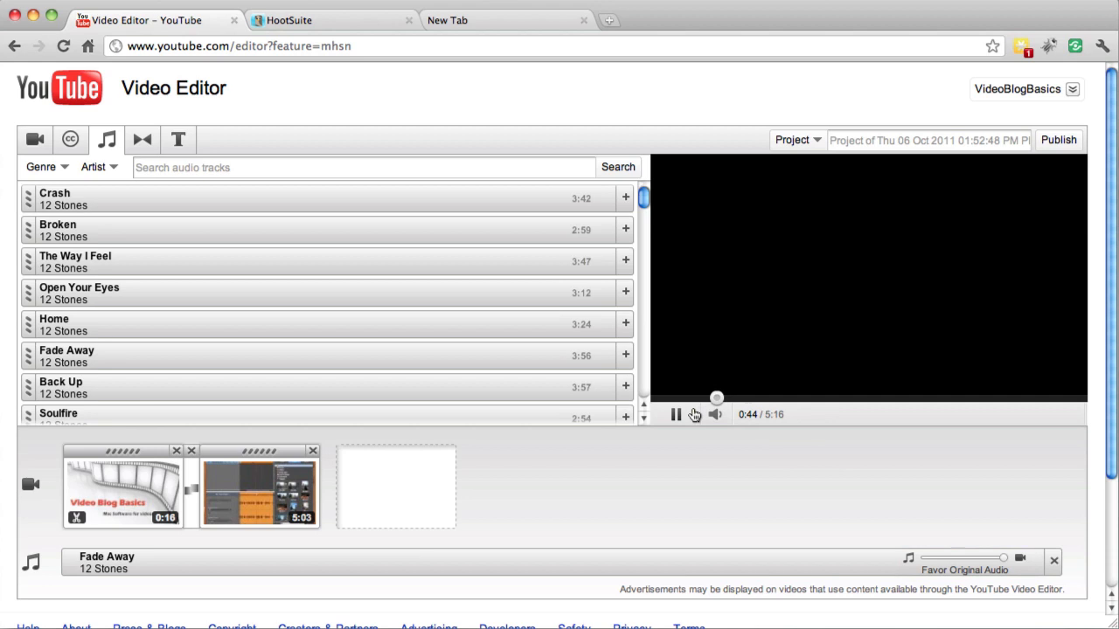
left_click(678, 416)
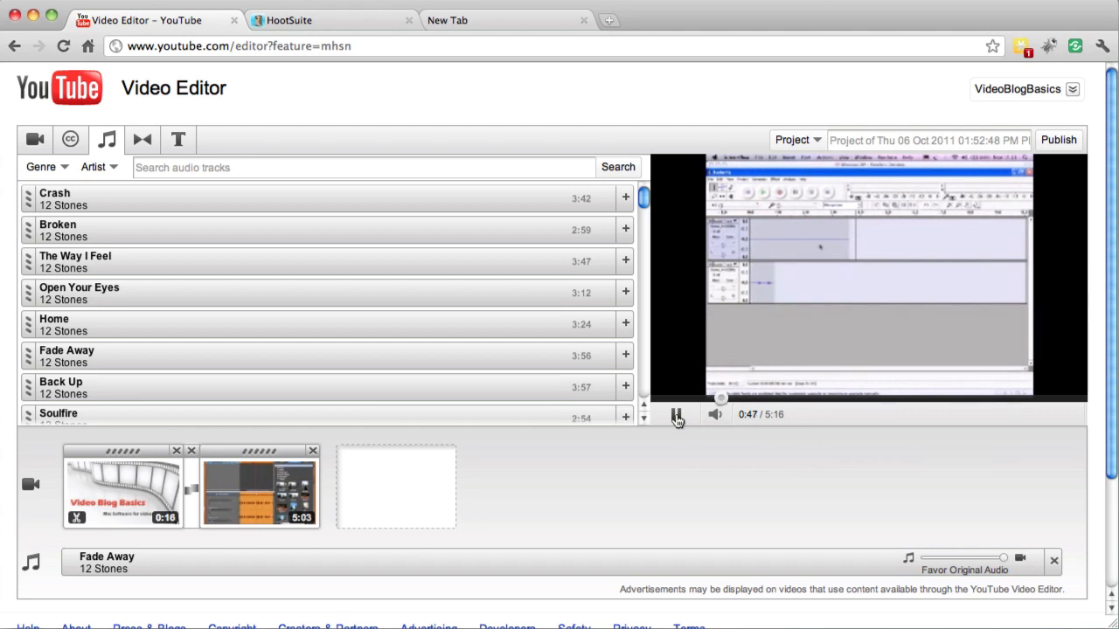
left_click(1053, 564)
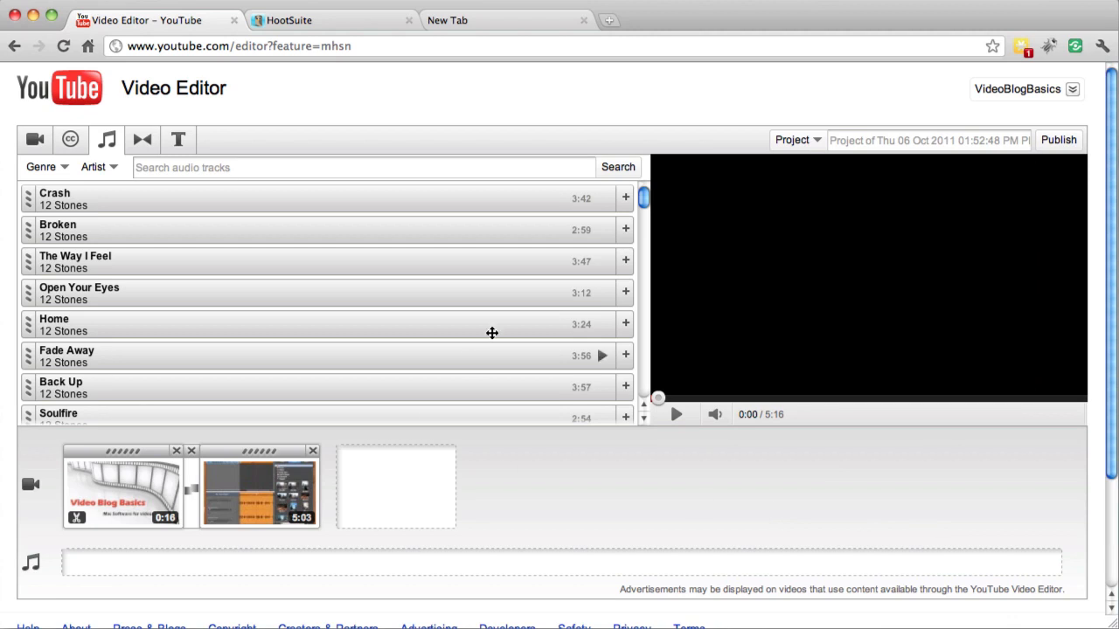
Name the project VBB_010, publish it and look over the published video's page
left_click_drag(646, 199, 661, 216)
left_click(938, 140)
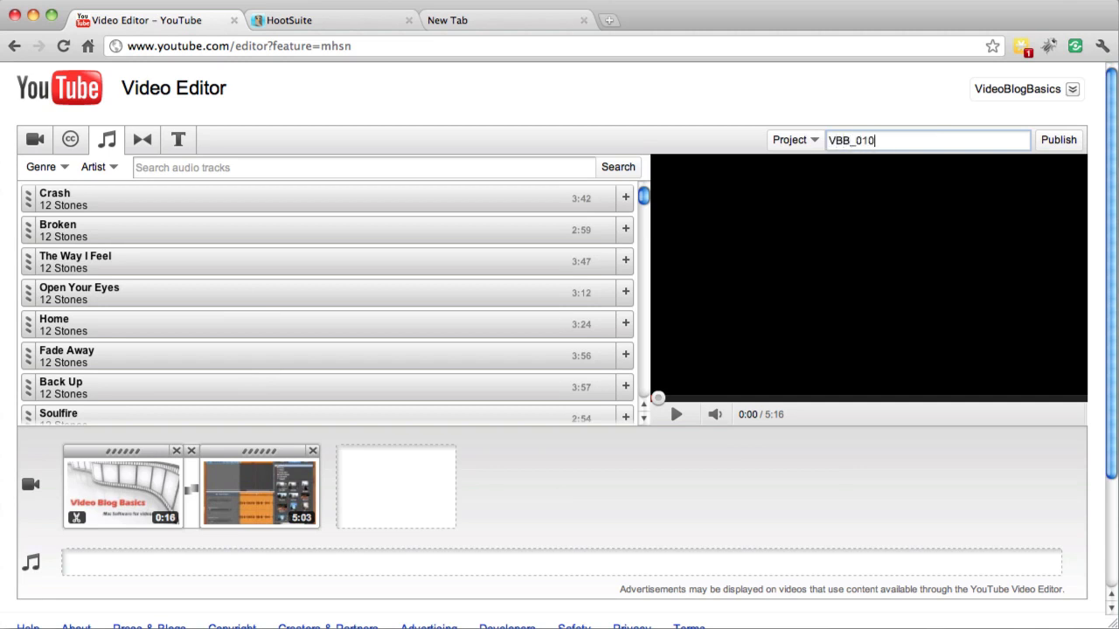
left_click(1044, 142)
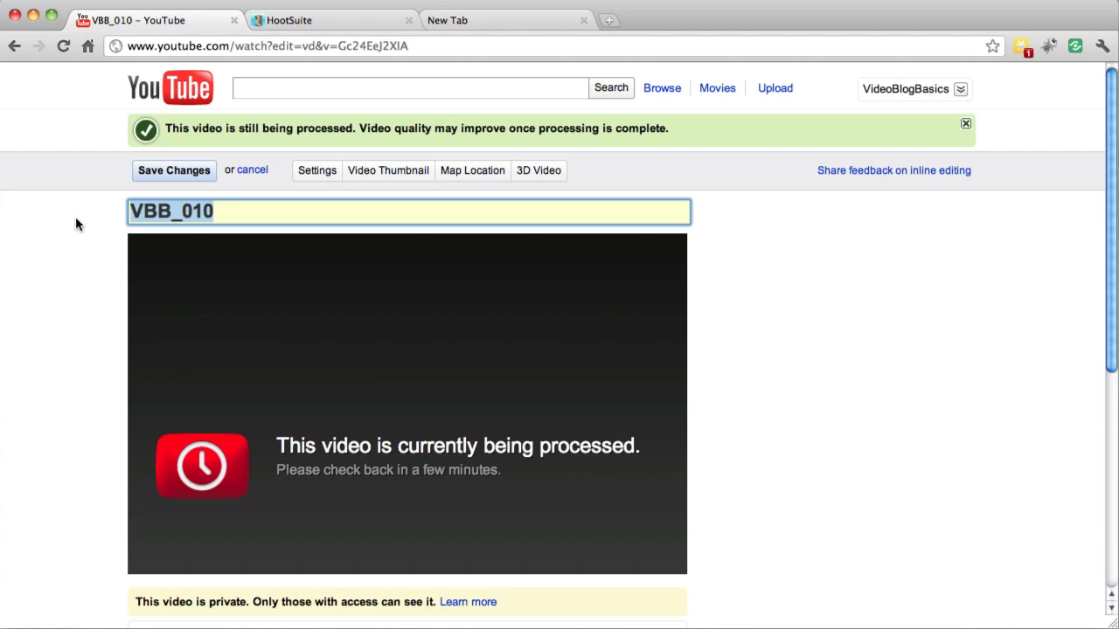
scroll(75, 217, "down", 5)
scroll(75, 218, "up", 5)
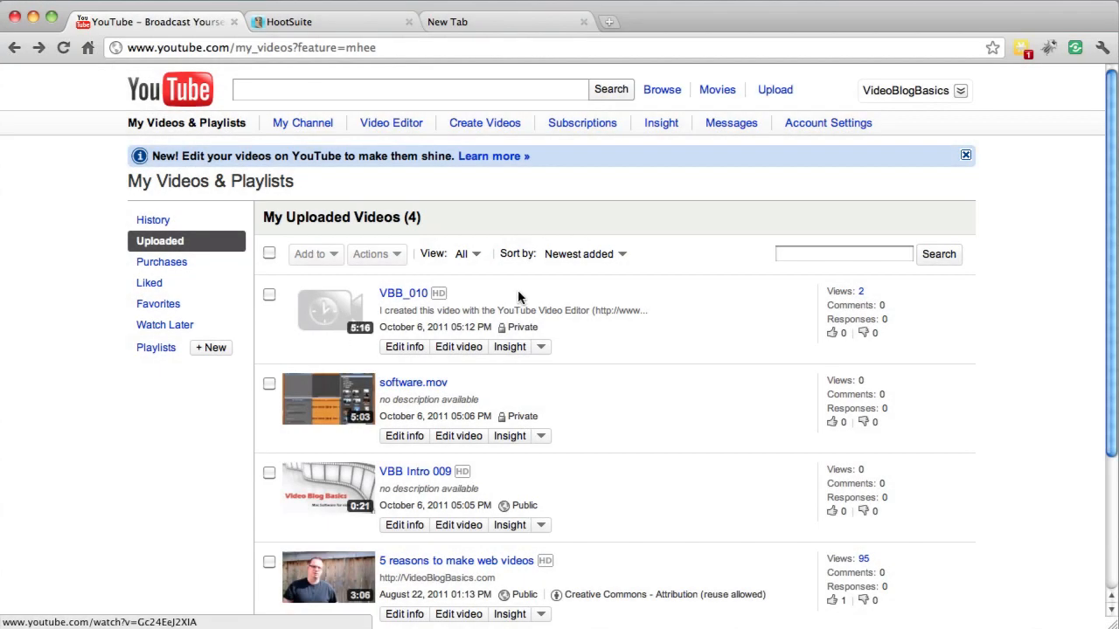
Play VBB_010 from the uploaded videos list, jump past the intro to the software clip, pause and return to the list
left_click(905, 91)
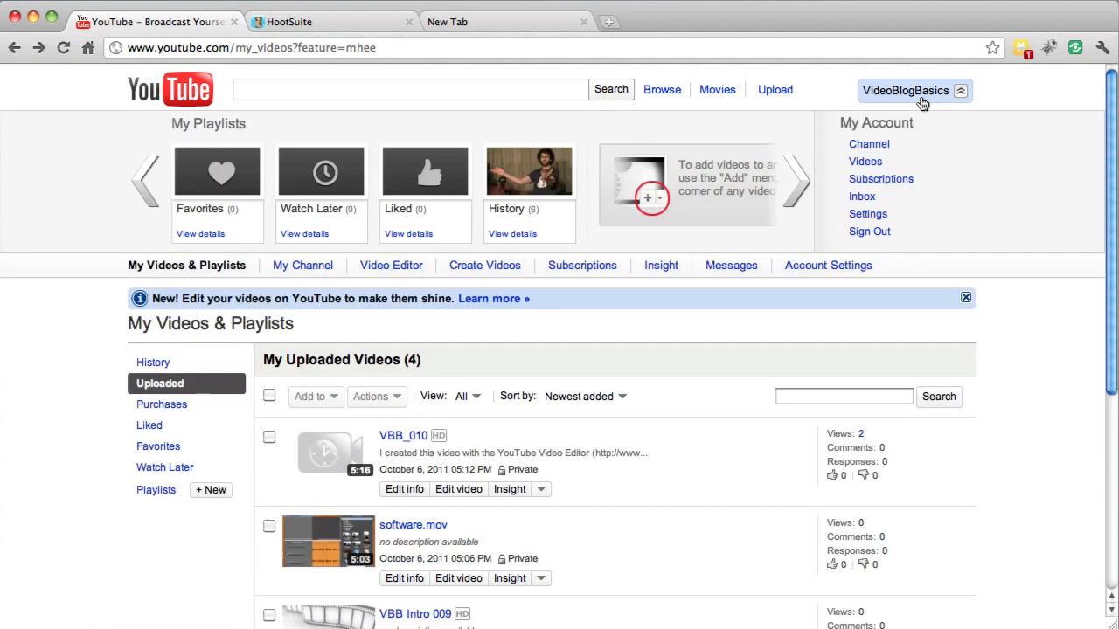
left_click(866, 161)
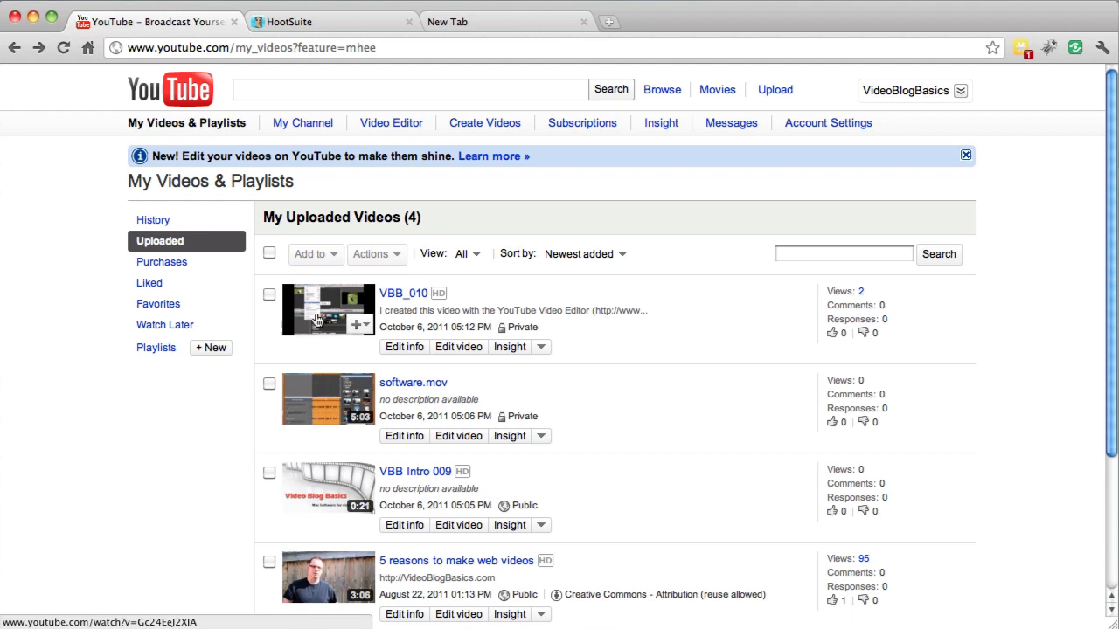
left_click(318, 320)
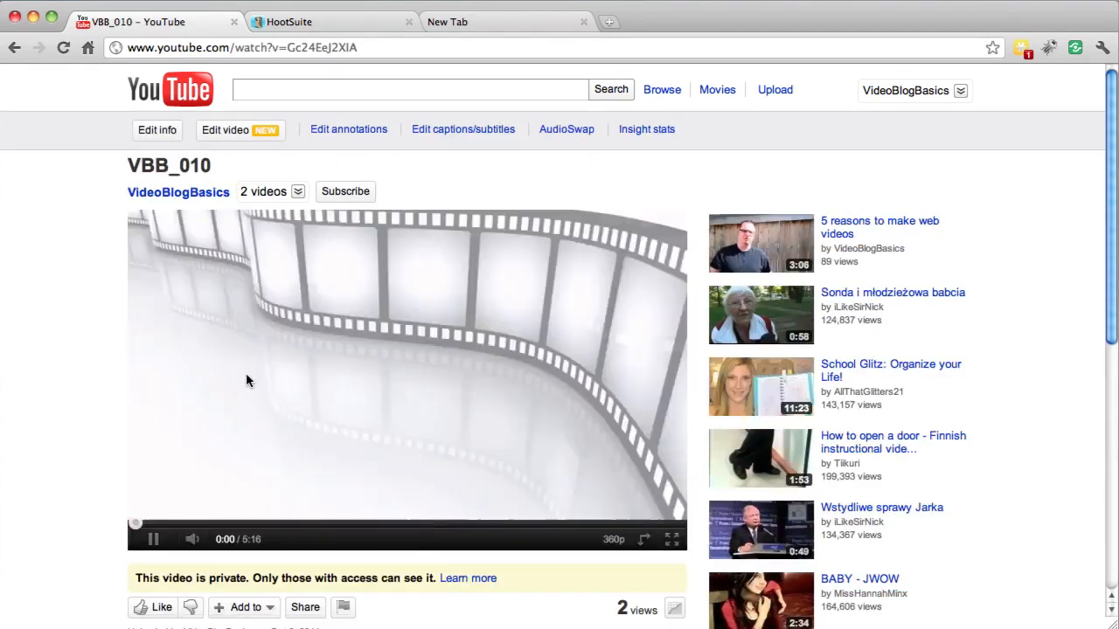
scroll(177, 381, "down", 4)
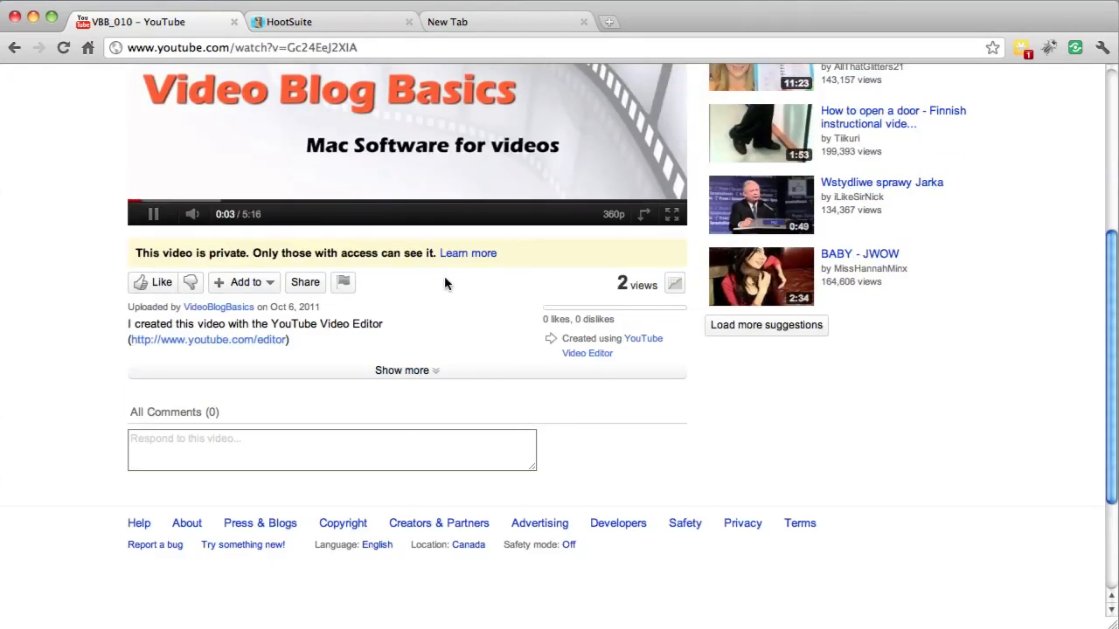
scroll(444, 278, "up", 4)
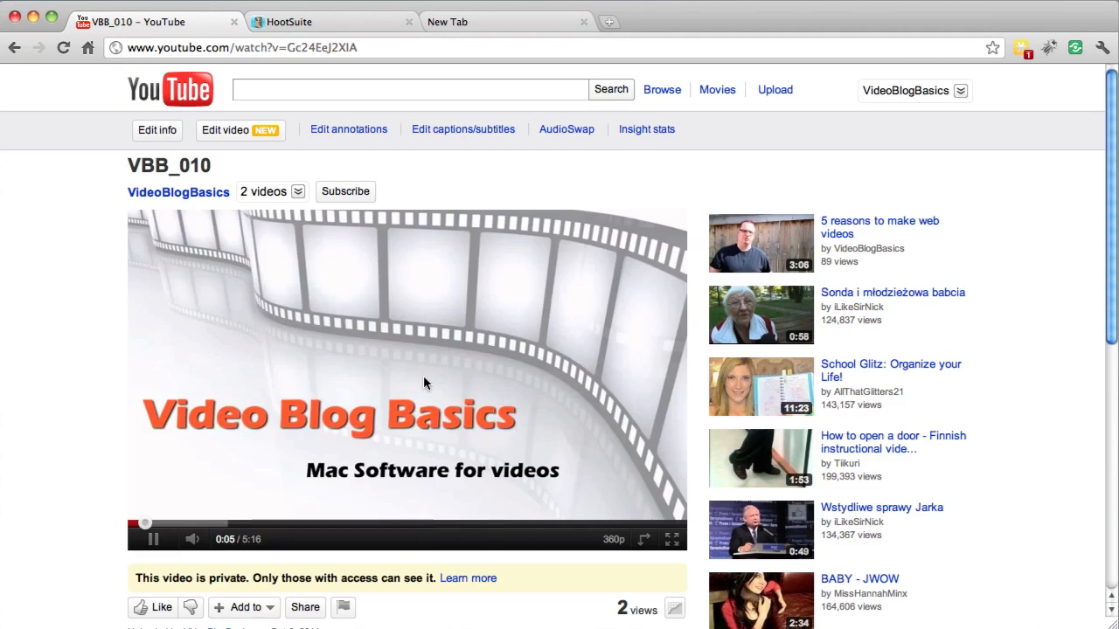
left_click(170, 524)
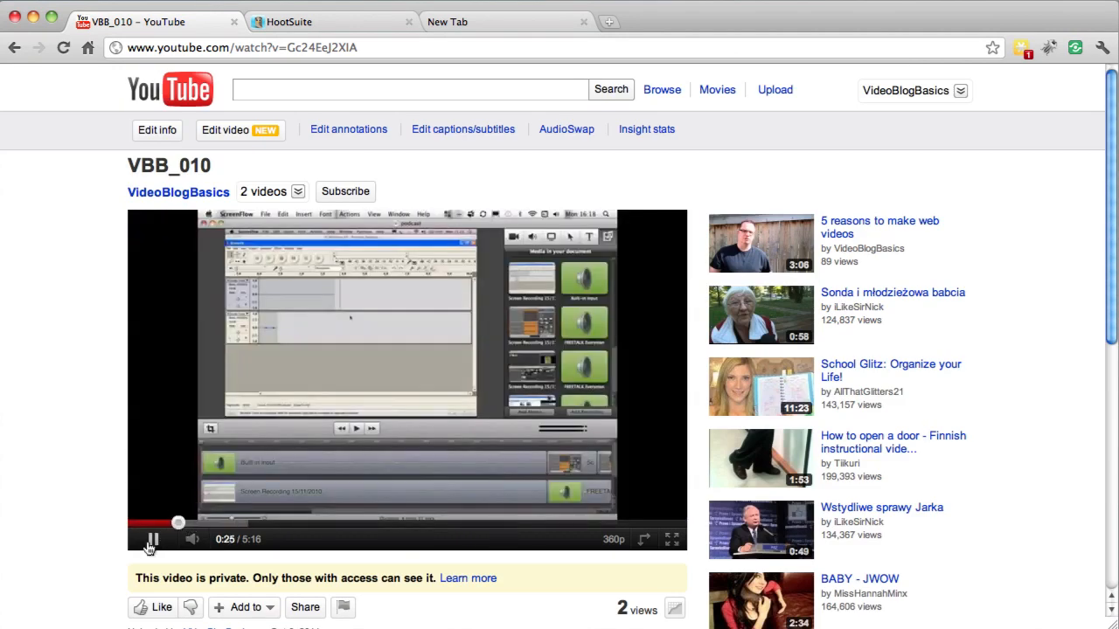
left_click(152, 539)
left_click(14, 47)
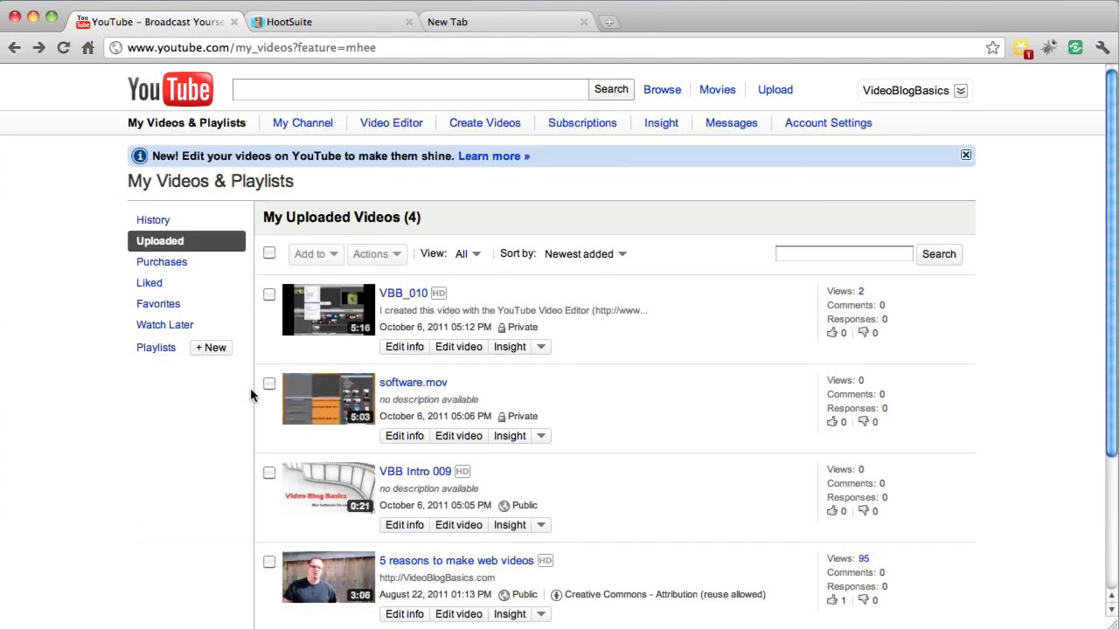
Review VBB_010's info and privacy settings and return to the uploaded videos list
left_click(403, 347)
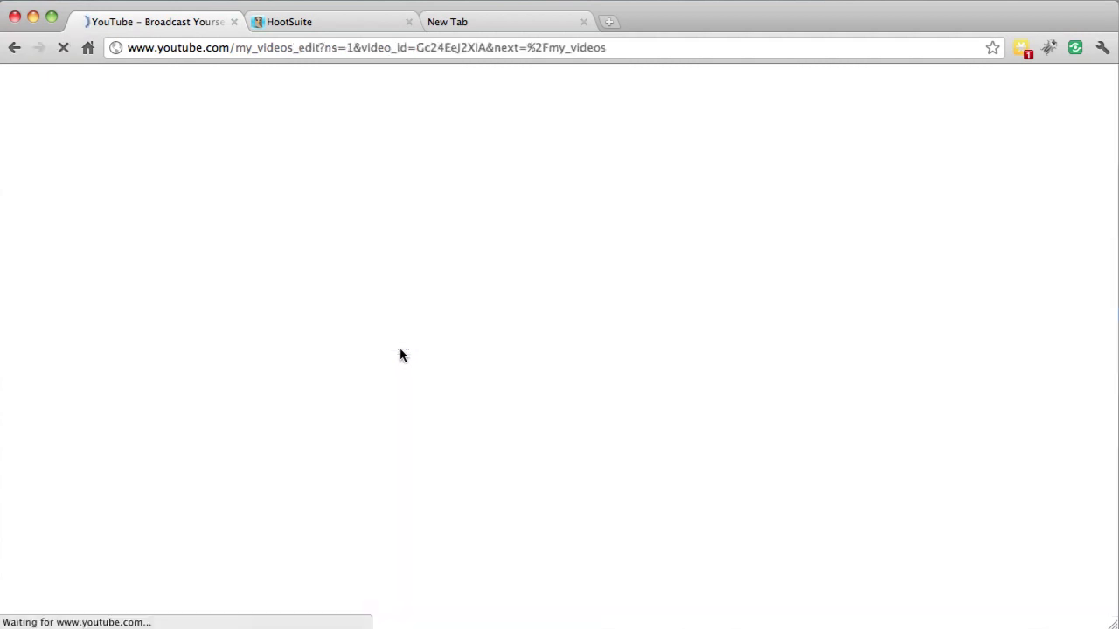
scroll(121, 404, "down", 10)
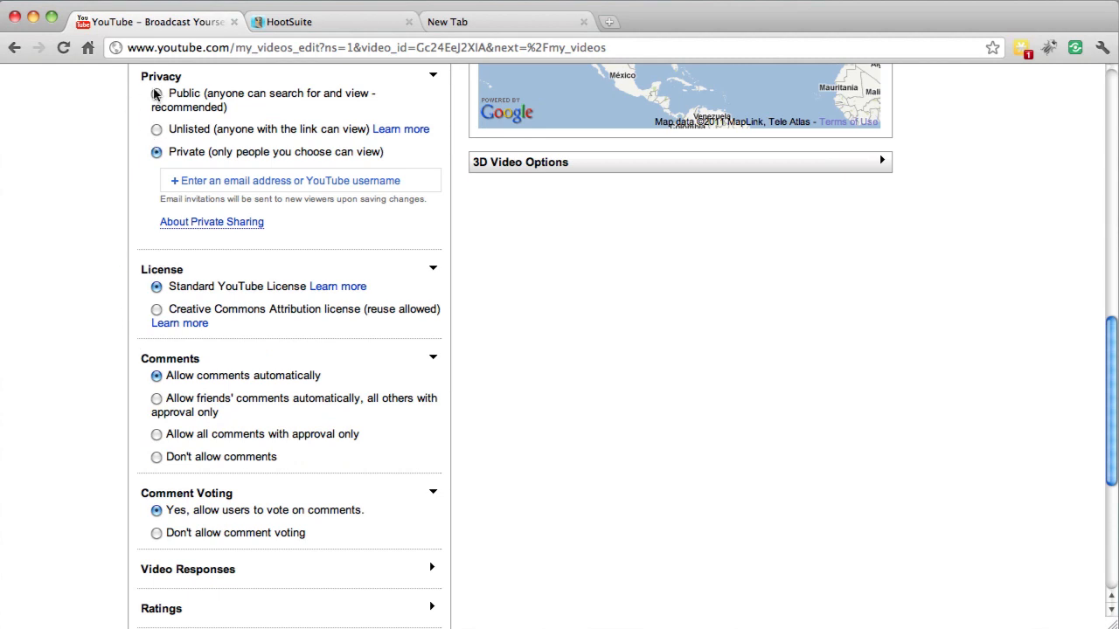
scroll(88, 184, "up", 10)
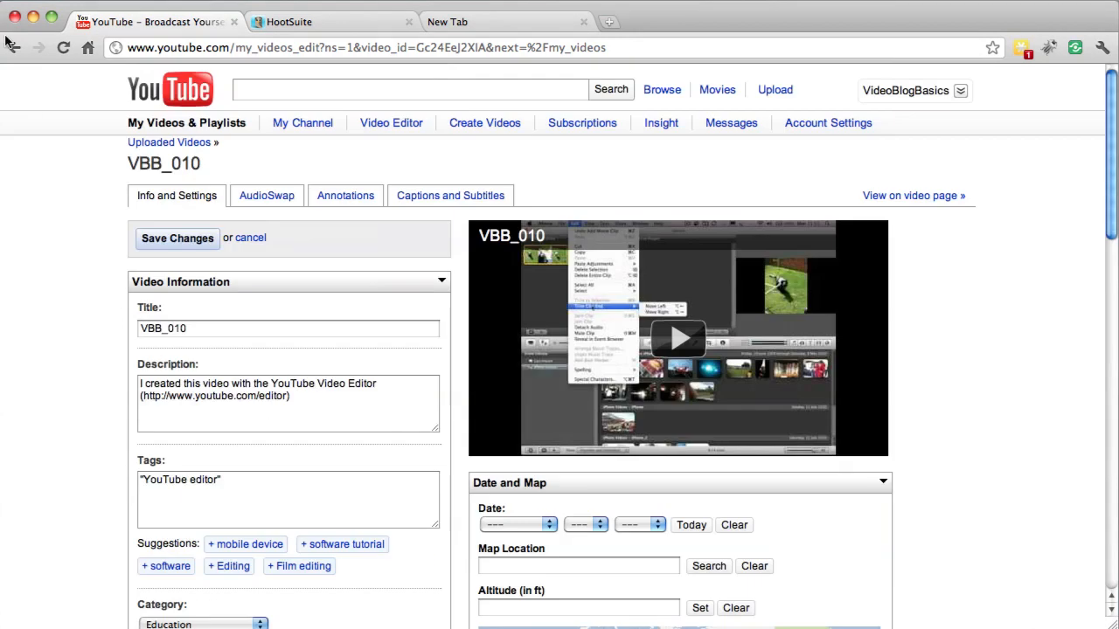
left_click(12, 46)
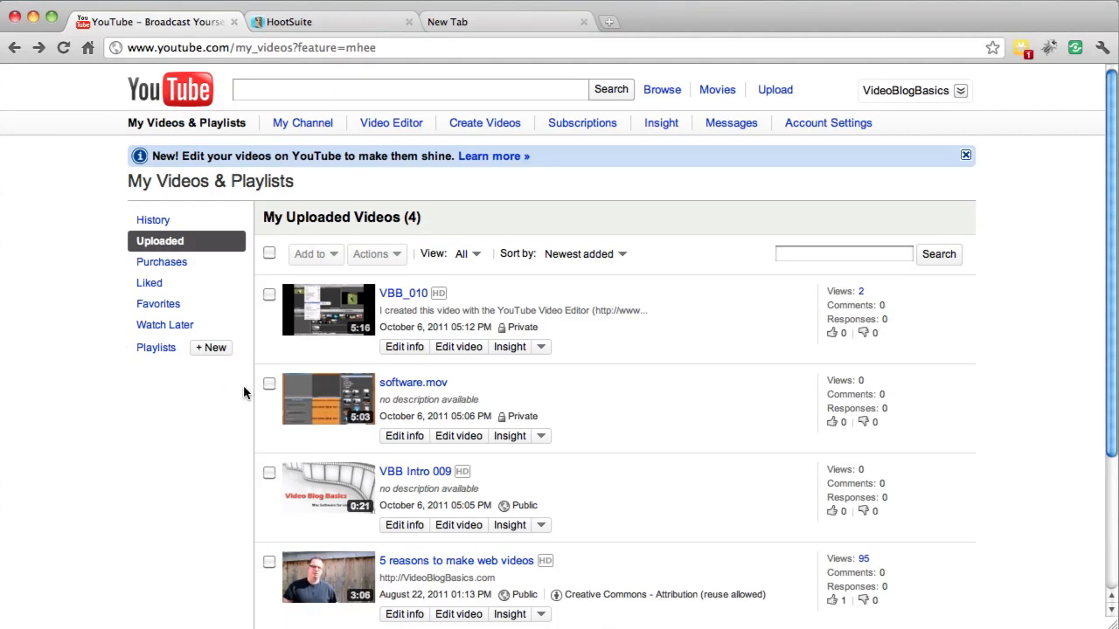
Download VBB_010 as an MP4 and show the Downloads folder in Finder, with its window moved fully into view
left_click(541, 348)
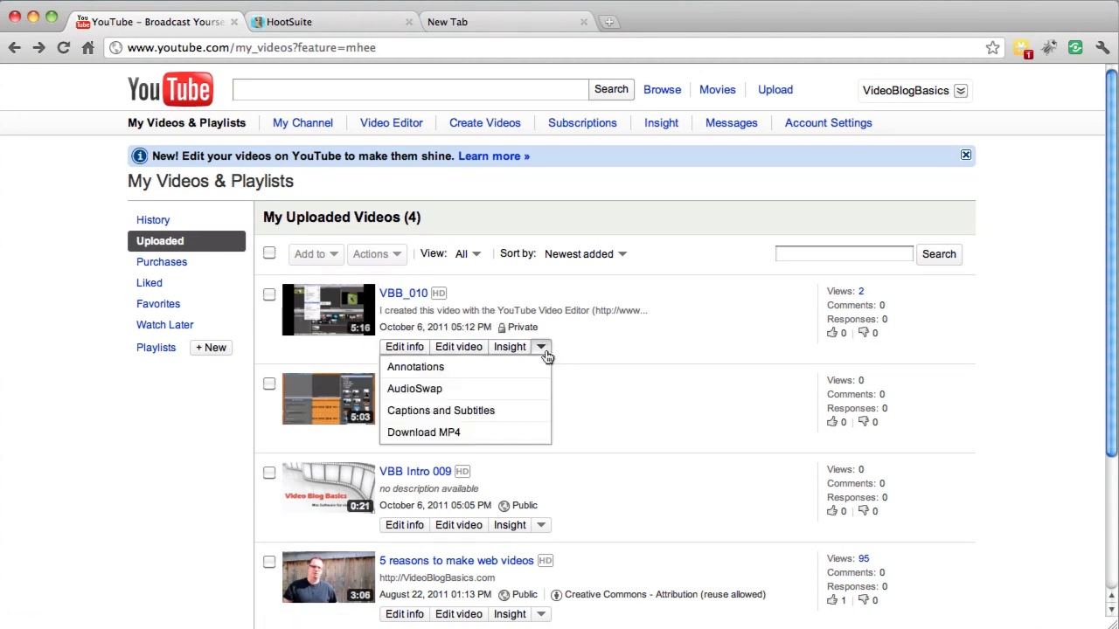
left_click(446, 432)
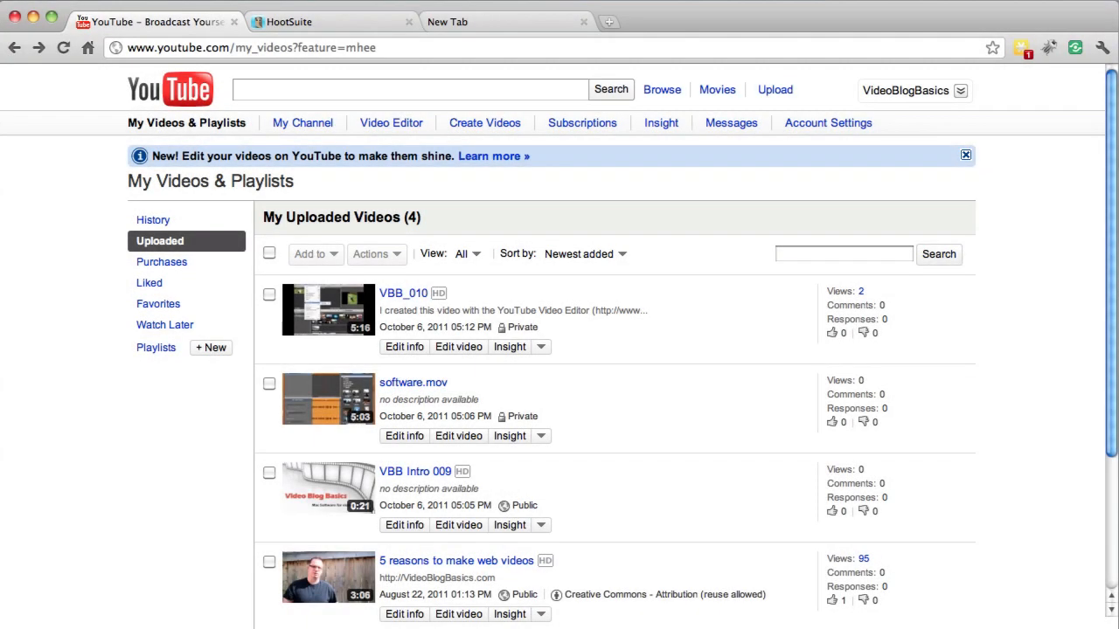
key("super+Tab")
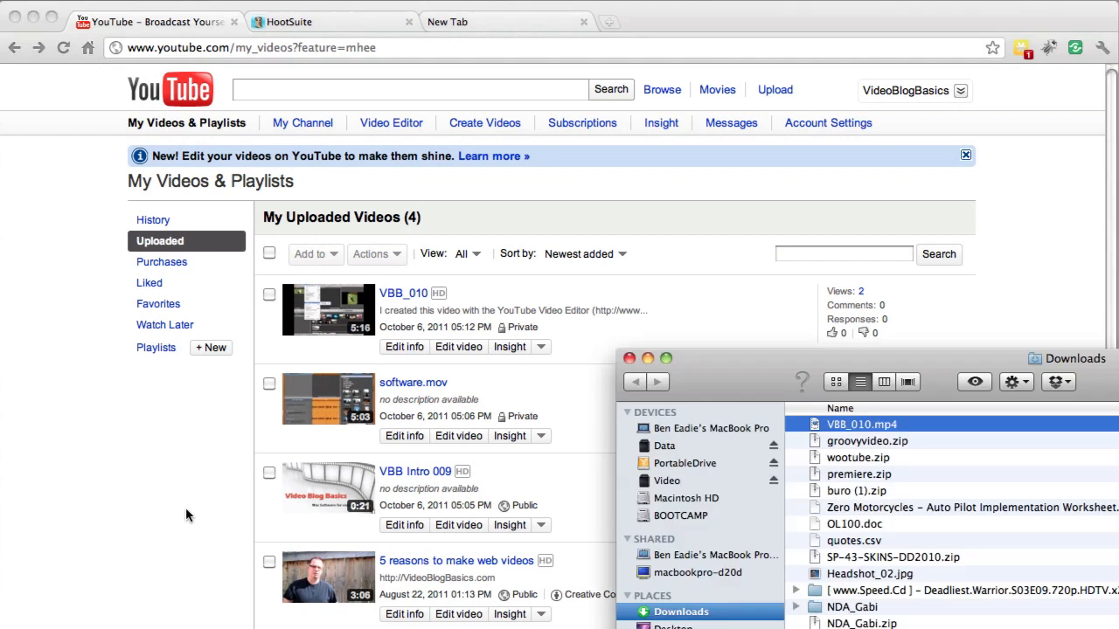
left_click_drag(731, 395, 185, 98)
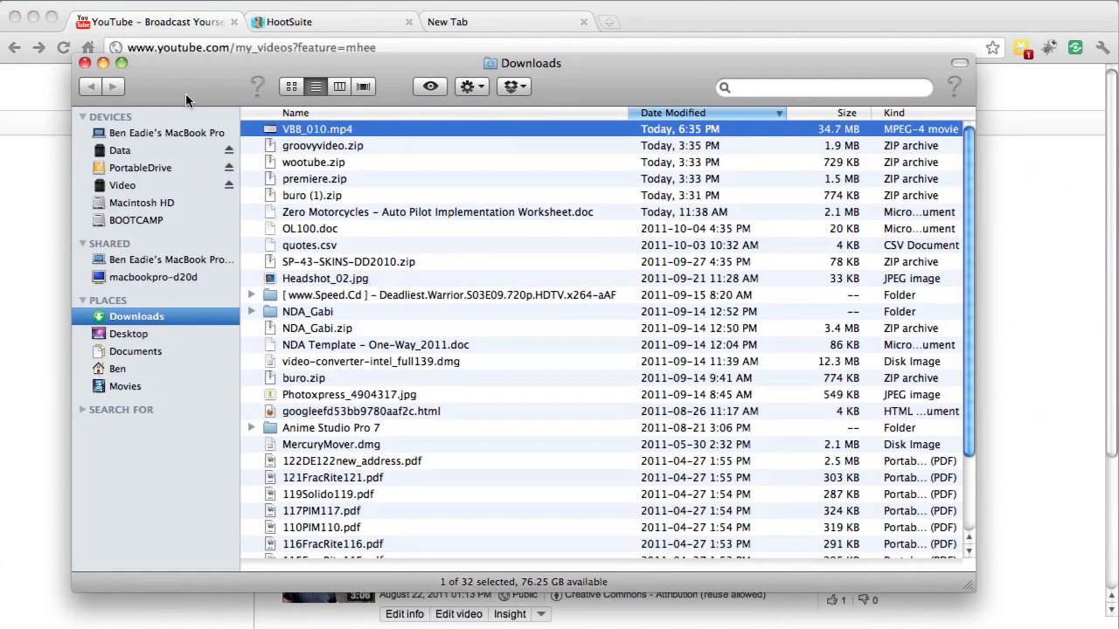
Preview the downloaded VBB_010.mp4 past its intro, shrinking the preview window, and close both the preview and the Downloads window
left_click(299, 128)
key("BackSpace")
key("Escape")
key("space")
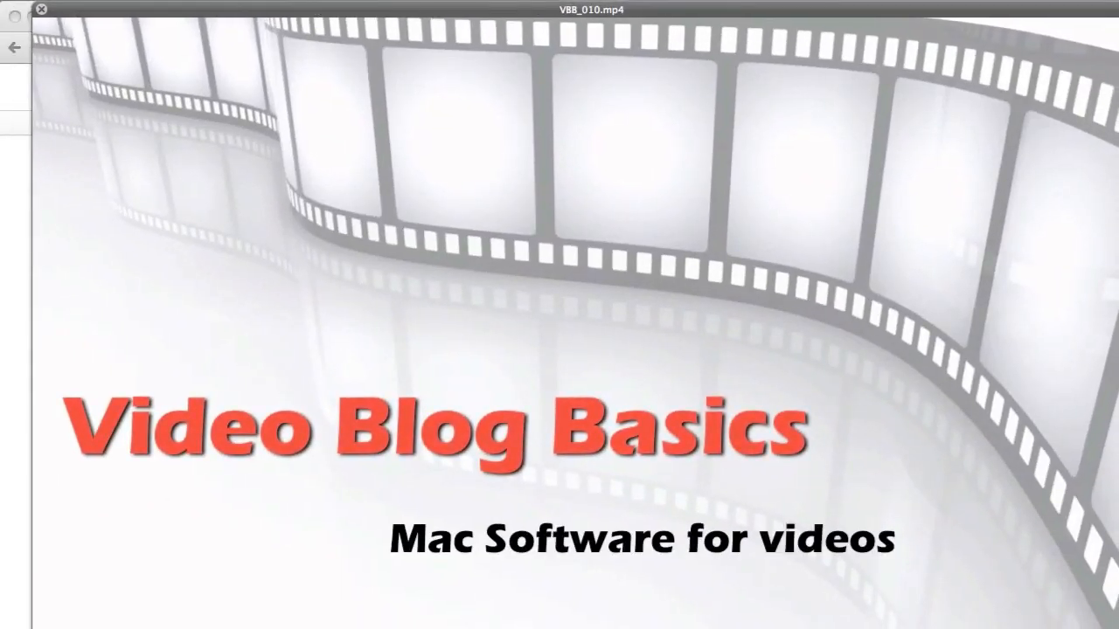
left_click_drag(1118, 628, 849, 575)
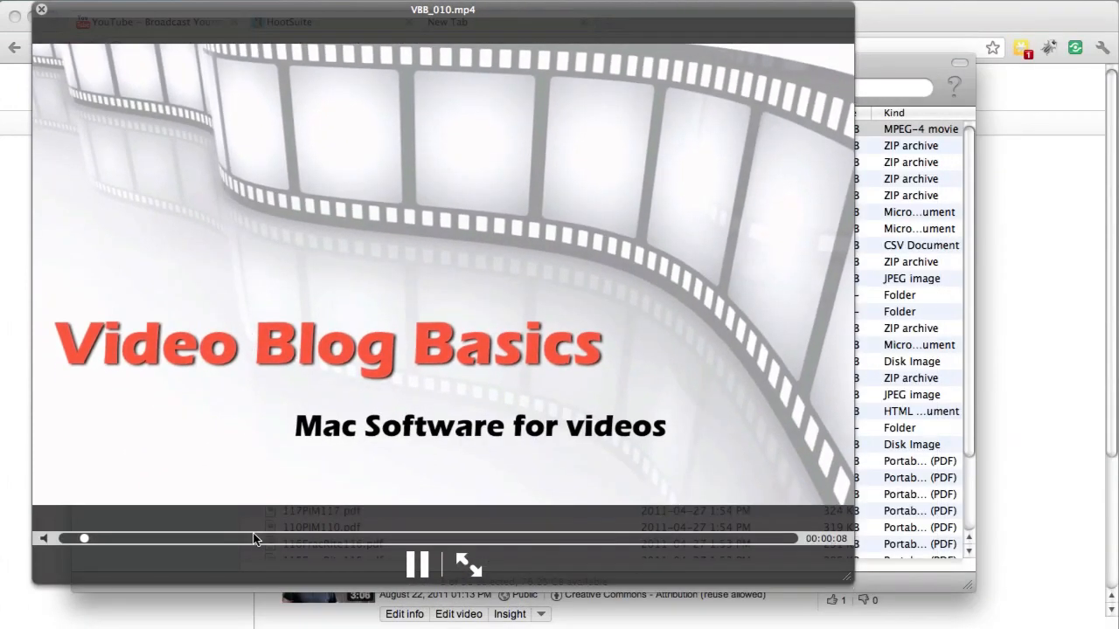
left_click(122, 539)
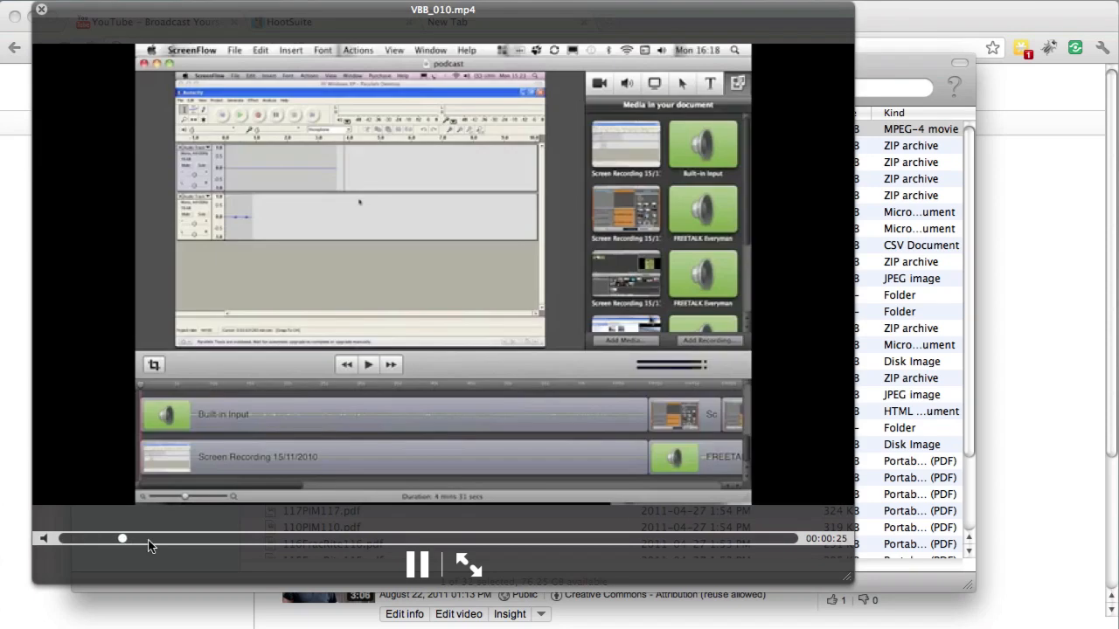
left_click(417, 566)
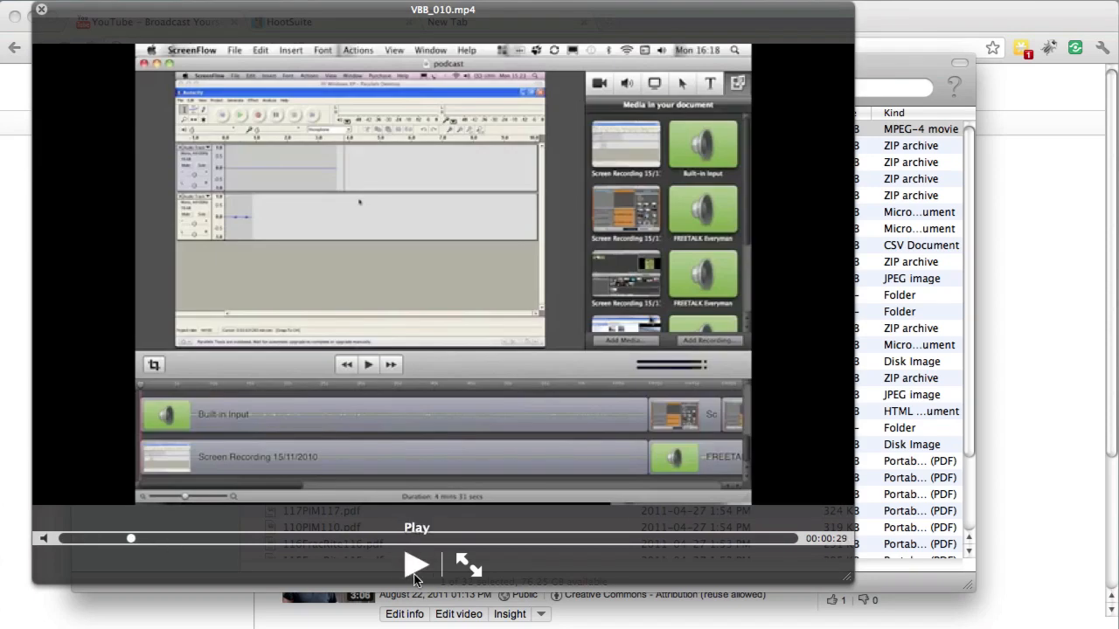
left_click(41, 12)
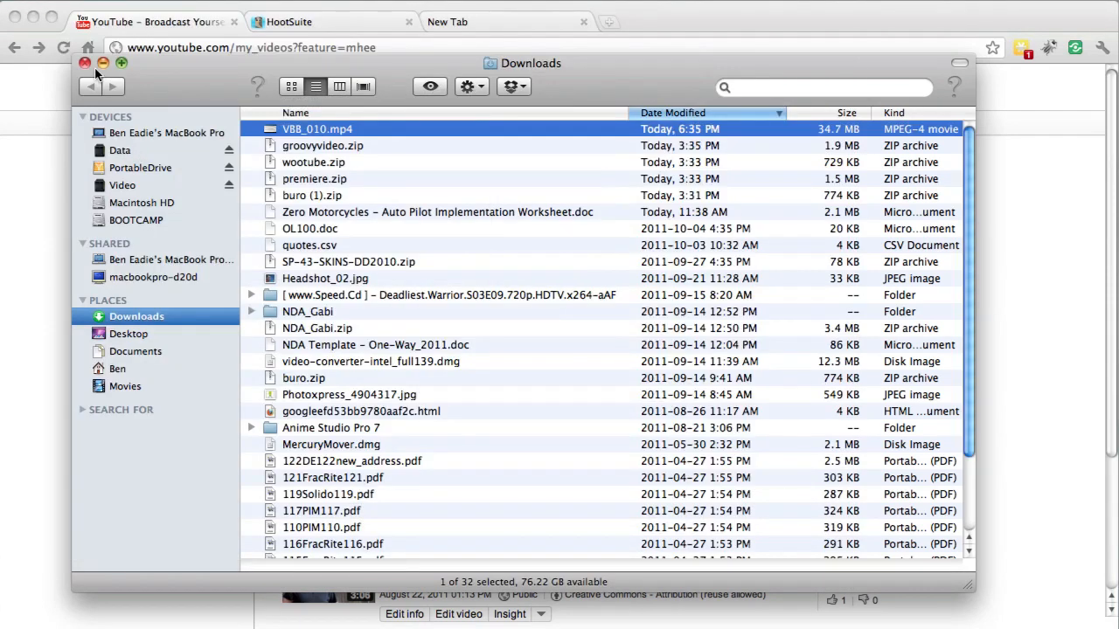
left_click(85, 63)
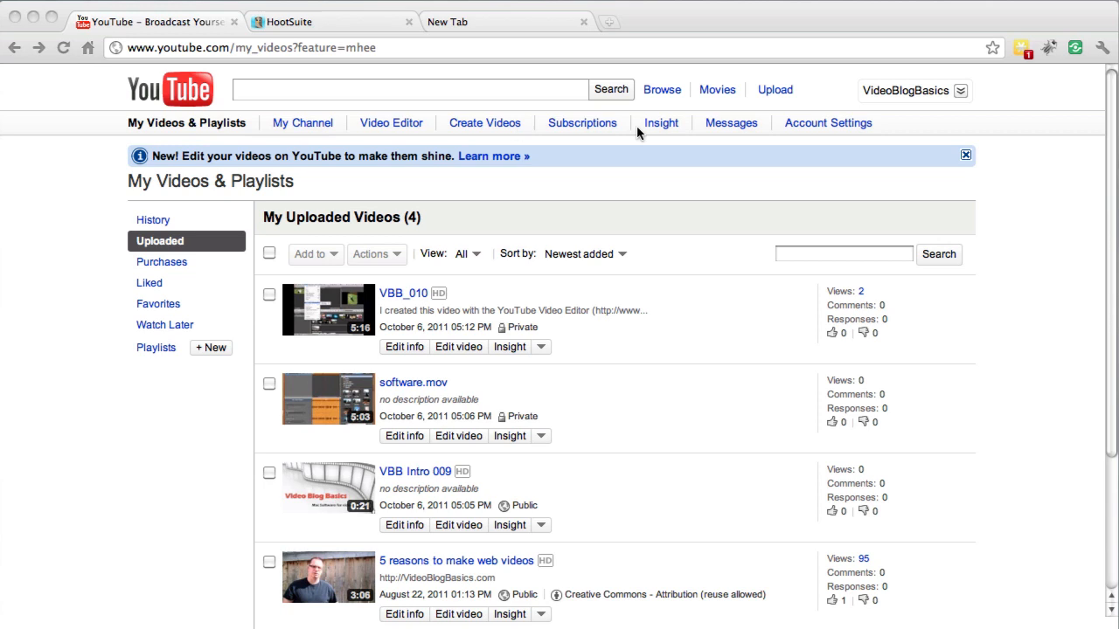
View YouTube's video upload page and browse the video creation apps on the Create Videos page
left_click(773, 95)
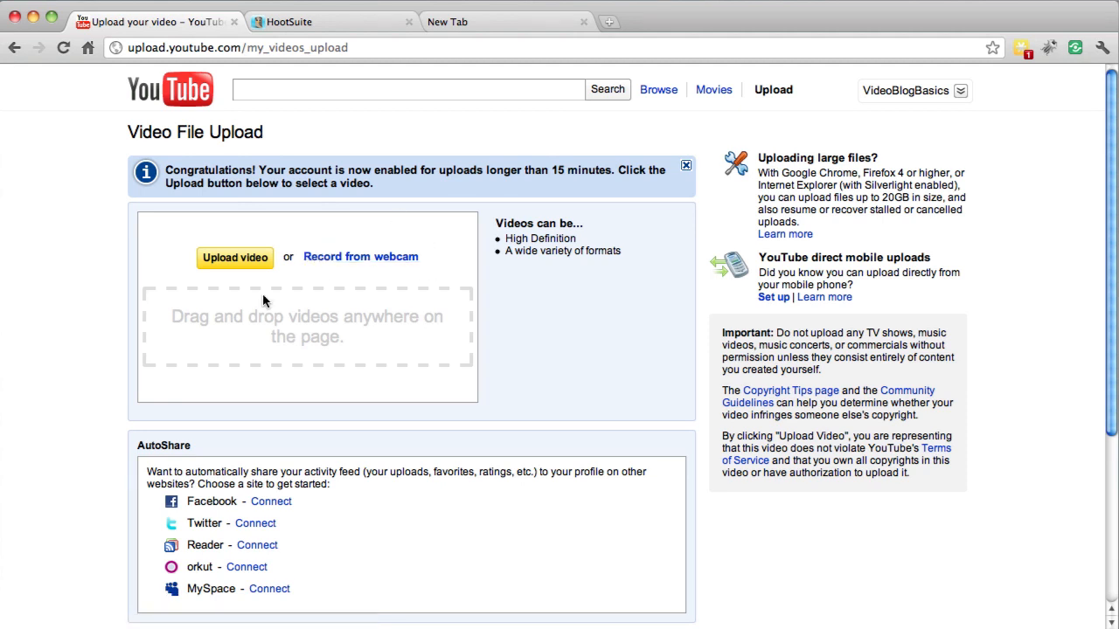
left_click(14, 47)
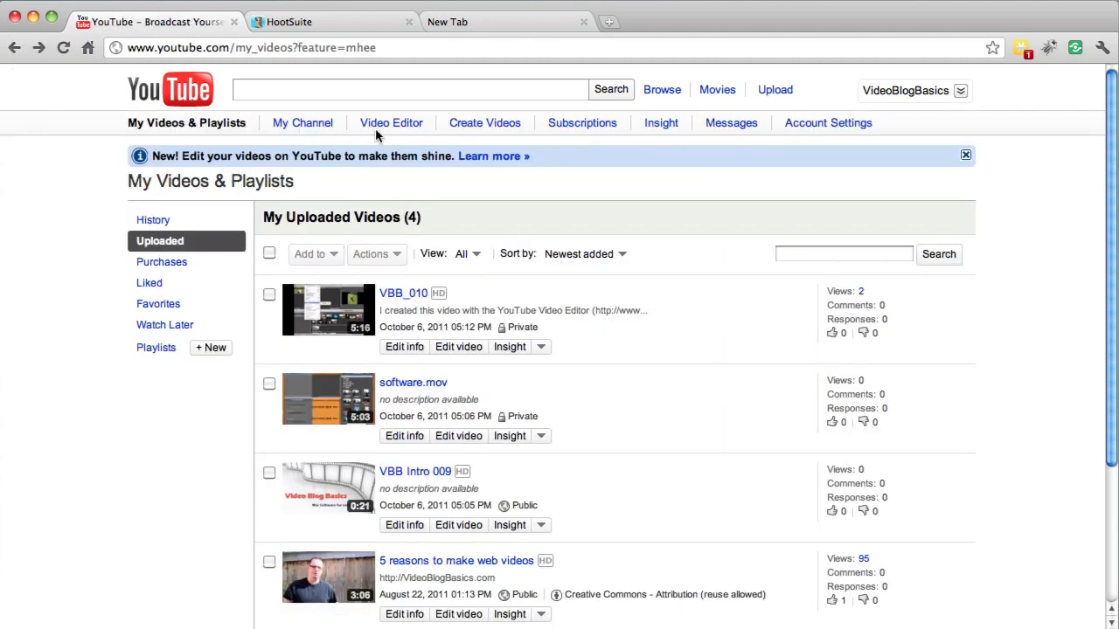
left_click(479, 124)
scroll(459, 278, "down", 5)
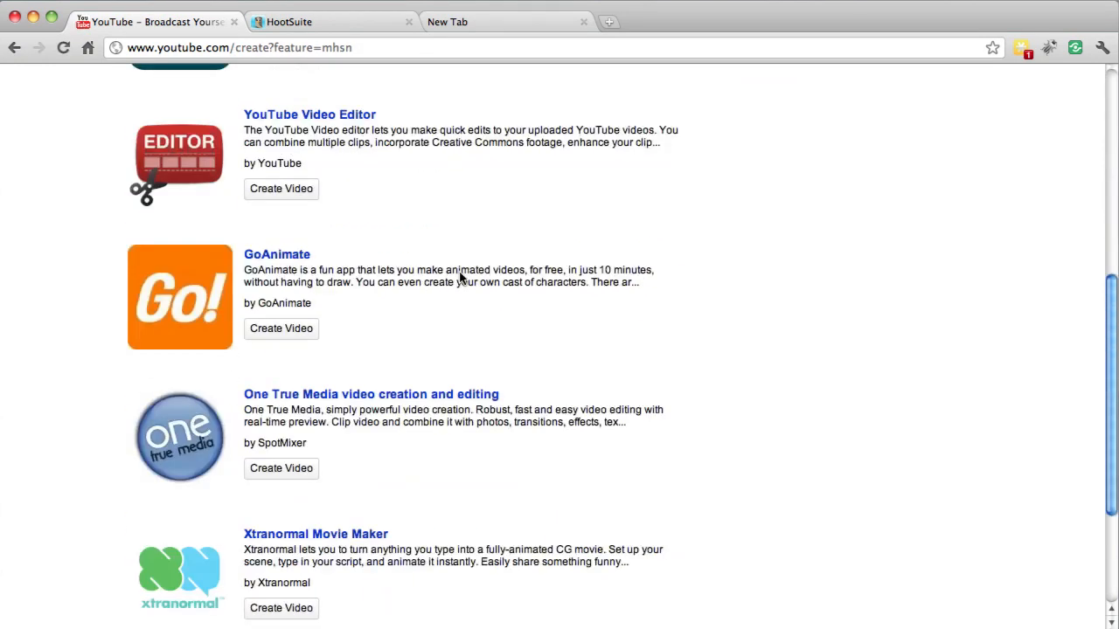
scroll(461, 278, "down", 3)
scroll(460, 278, "up", 10)
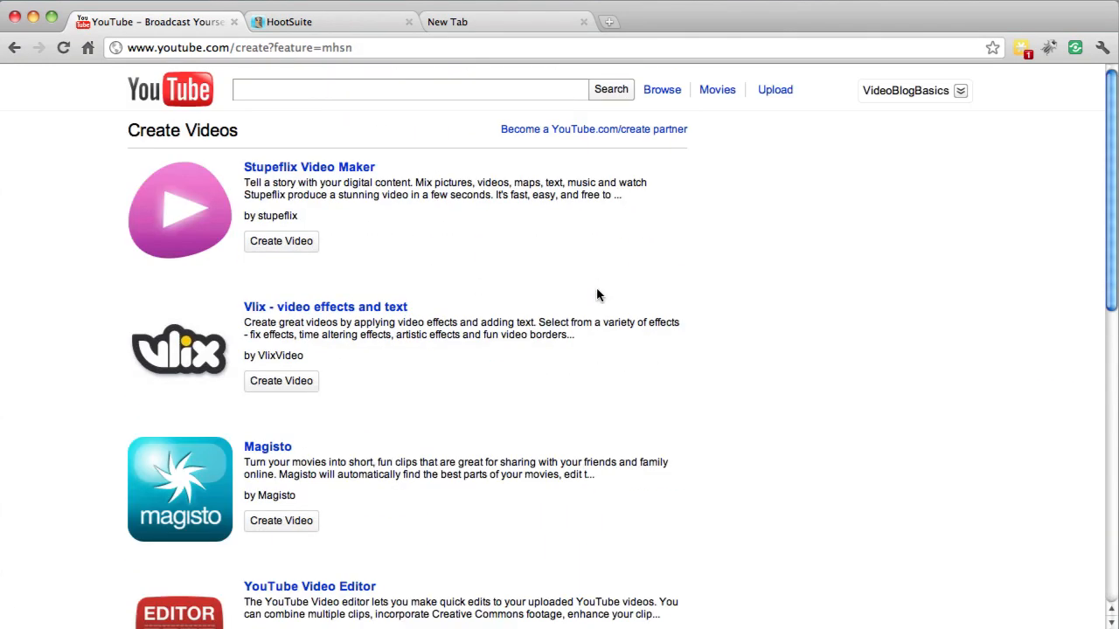